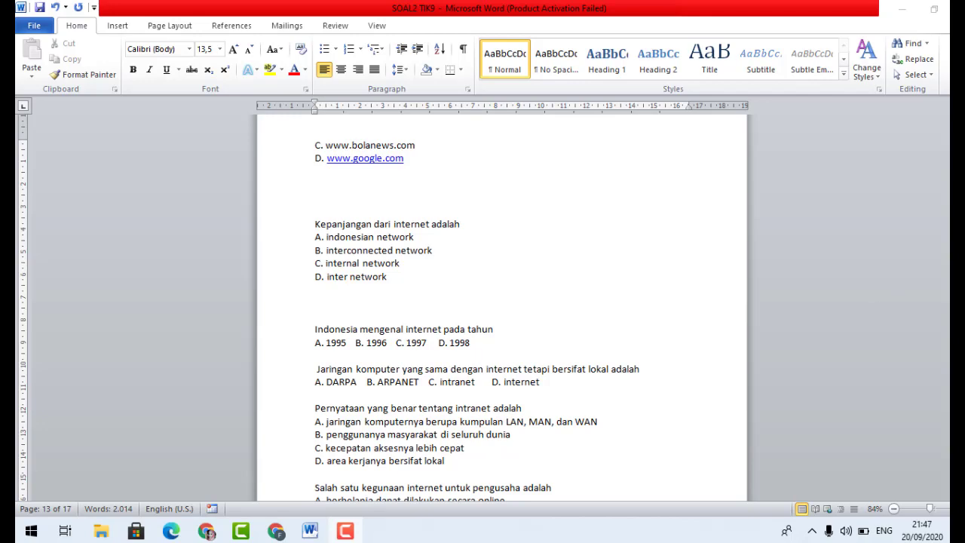
Step: Look through the multiple-choice networking and internet questions in the SOAL2 TIK9 document for ones to capture
scroll(501, 301, down, 20)
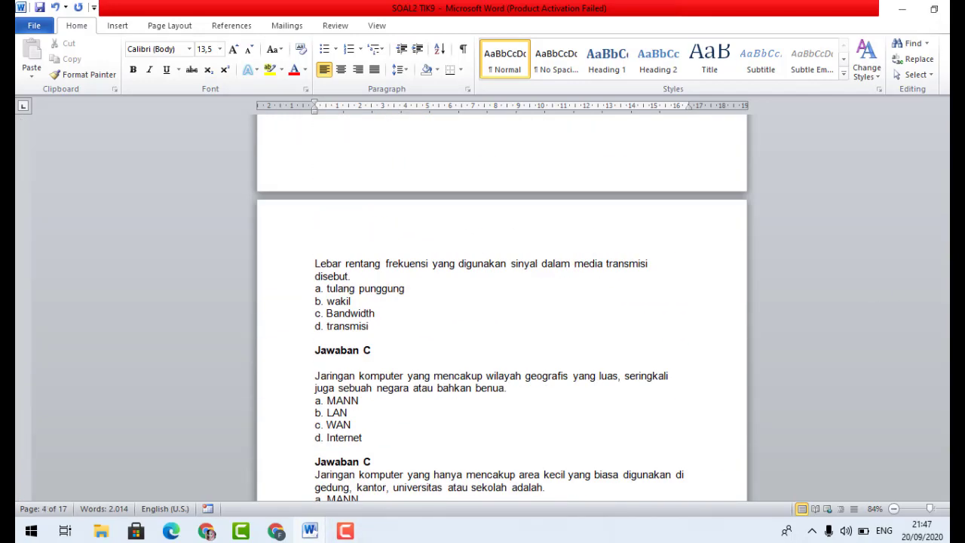
scroll(502, 302, down, 6)
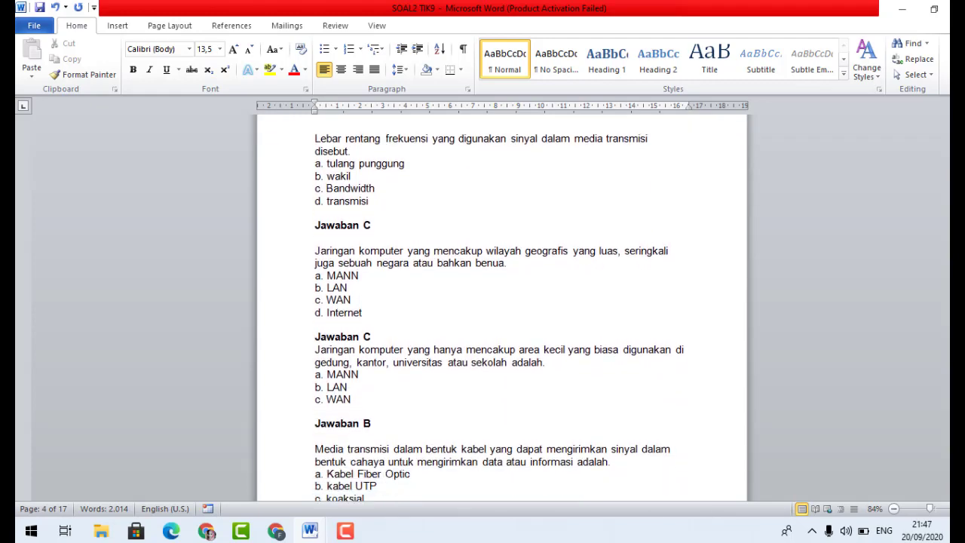
scroll(501, 301, down, 6)
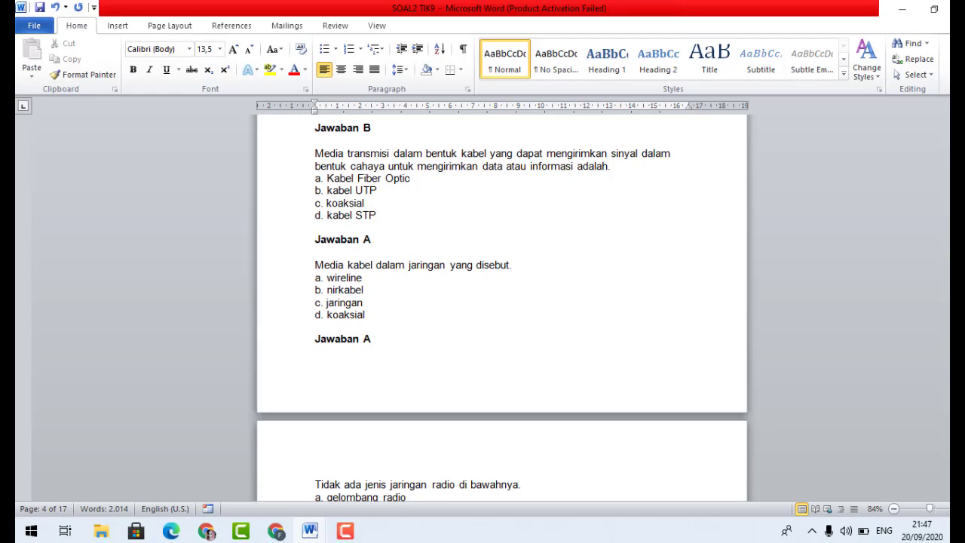
scroll(501, 302, up, 6)
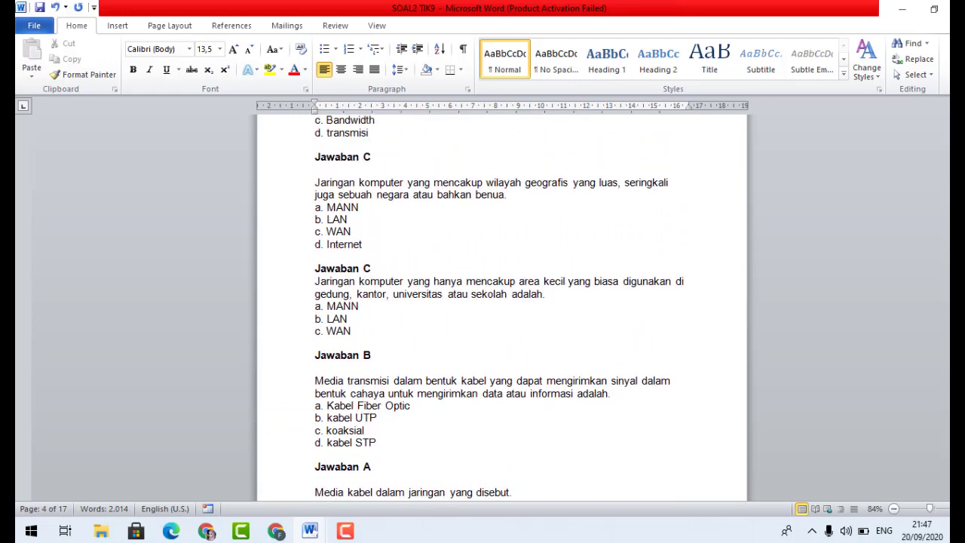
scroll(501, 302, up, 3)
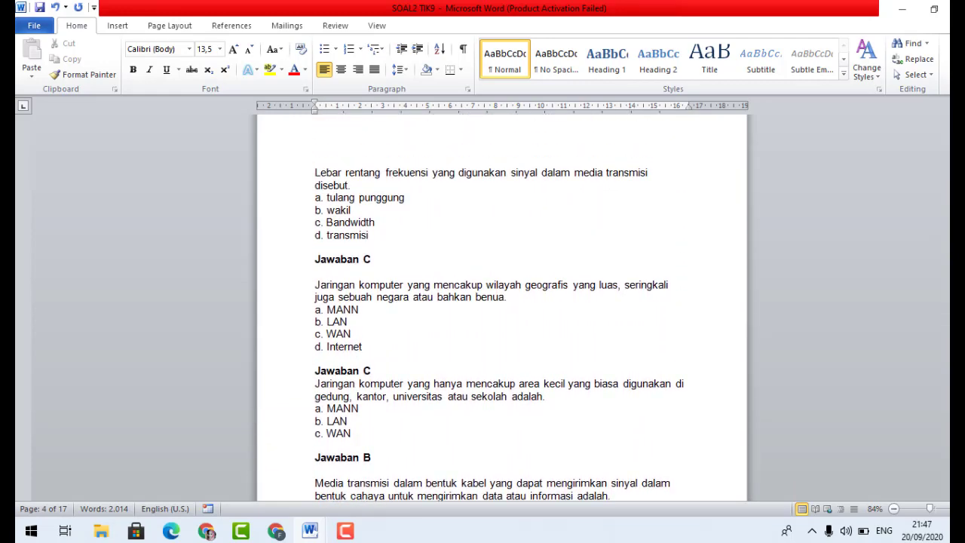
scroll(501, 301, down, 20)
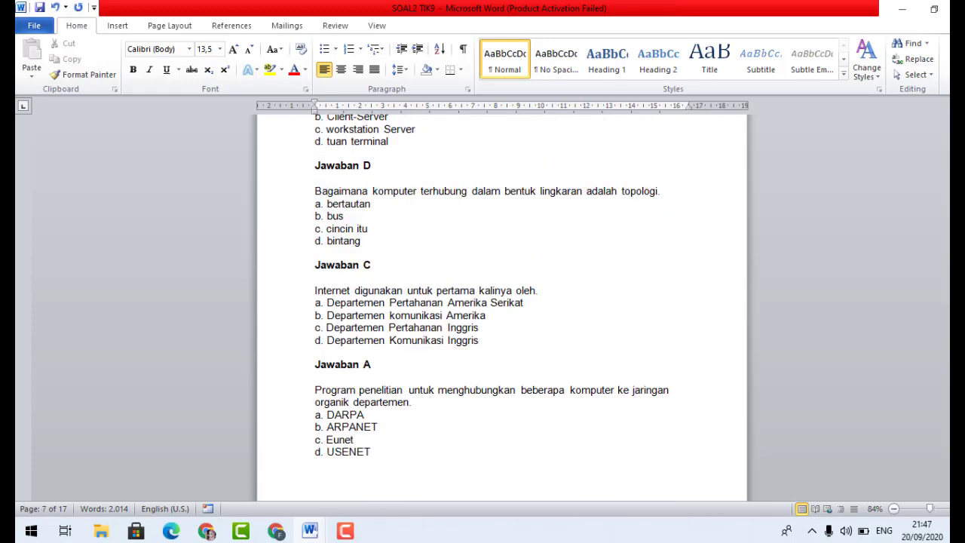
scroll(501, 302, down, 7)
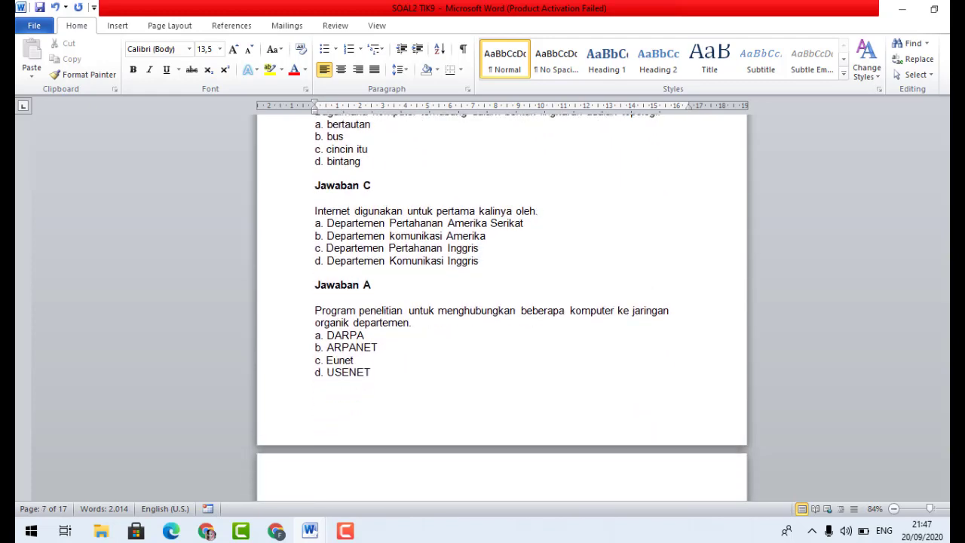
scroll(501, 301, down, 10)
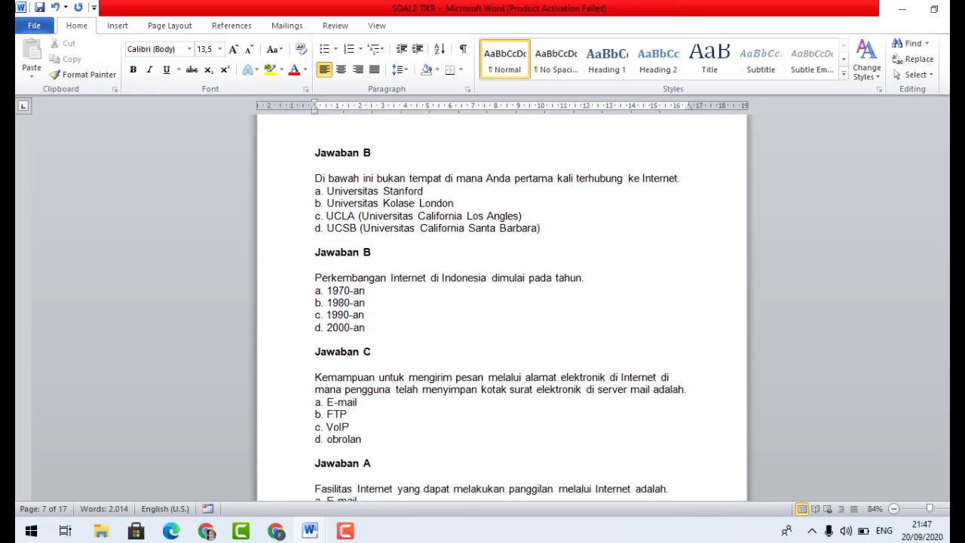
scroll(501, 302, down, 7)
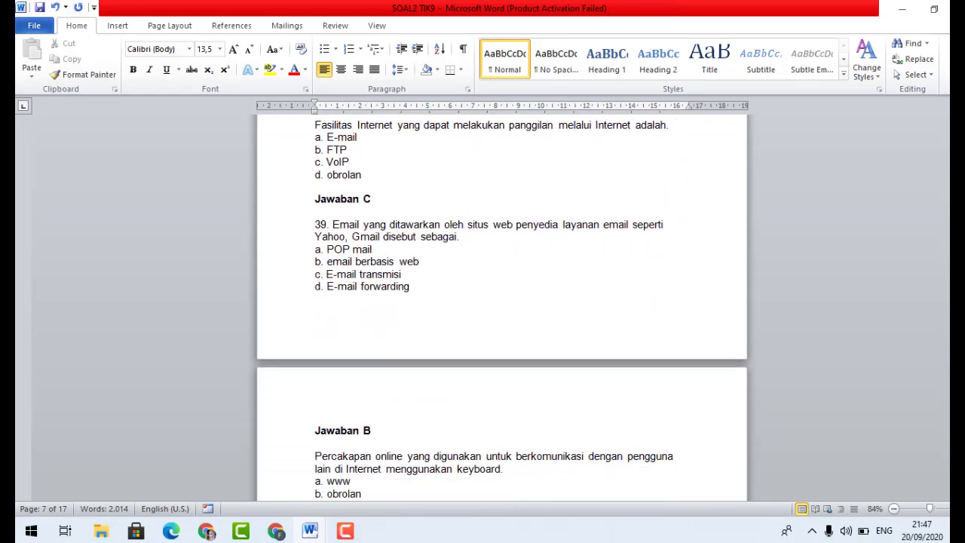
scroll(501, 301, down, 8)
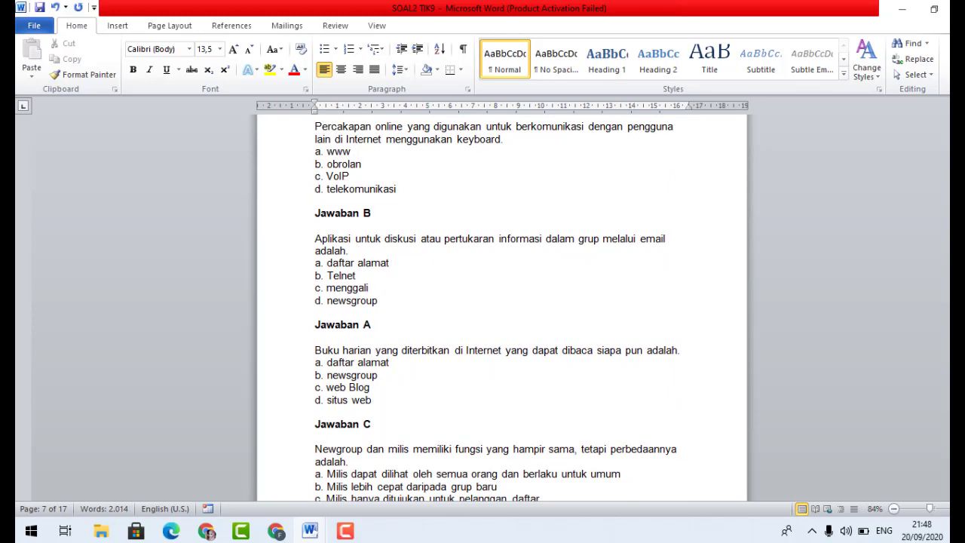
scroll(501, 302, up, 6)
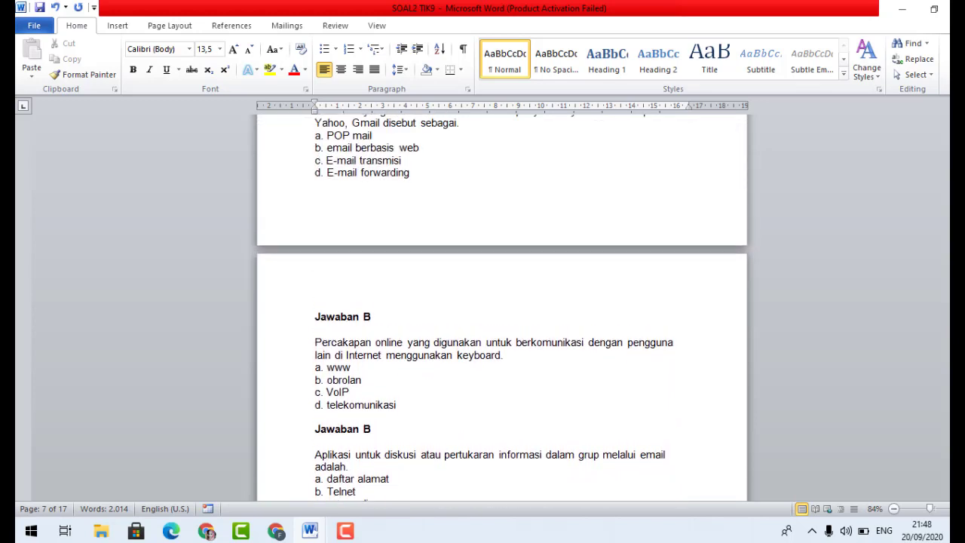
scroll(501, 301, up, 5)
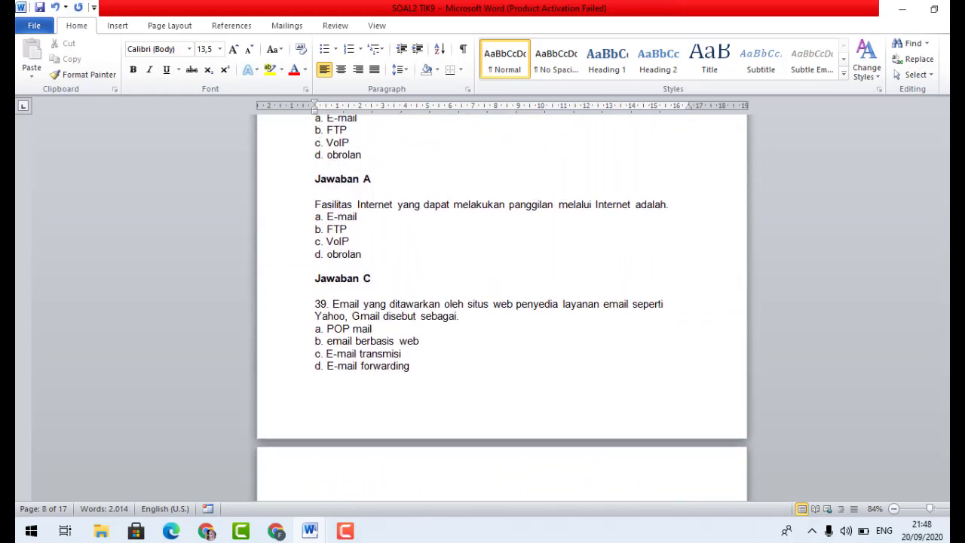
scroll(854, 169, up, 7)
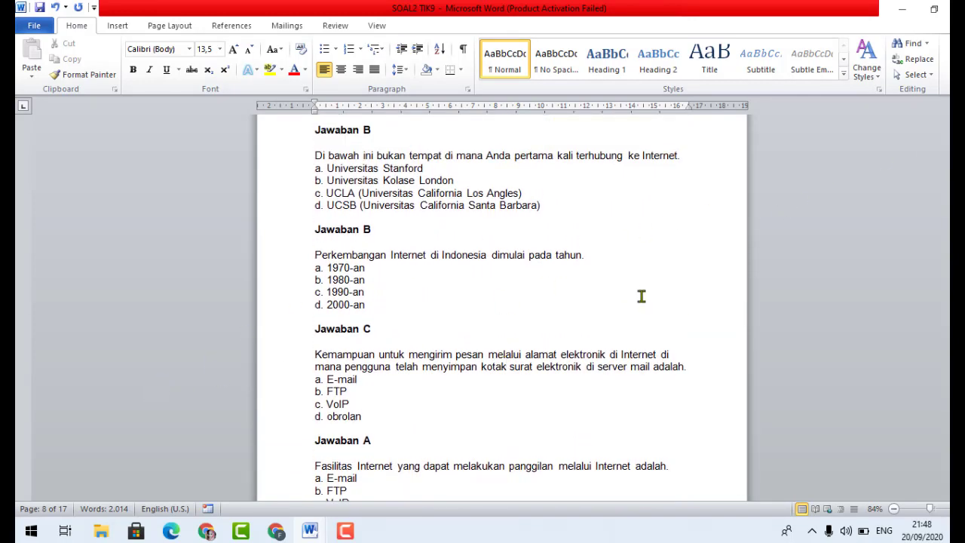
scroll(499, 309, up, 6)
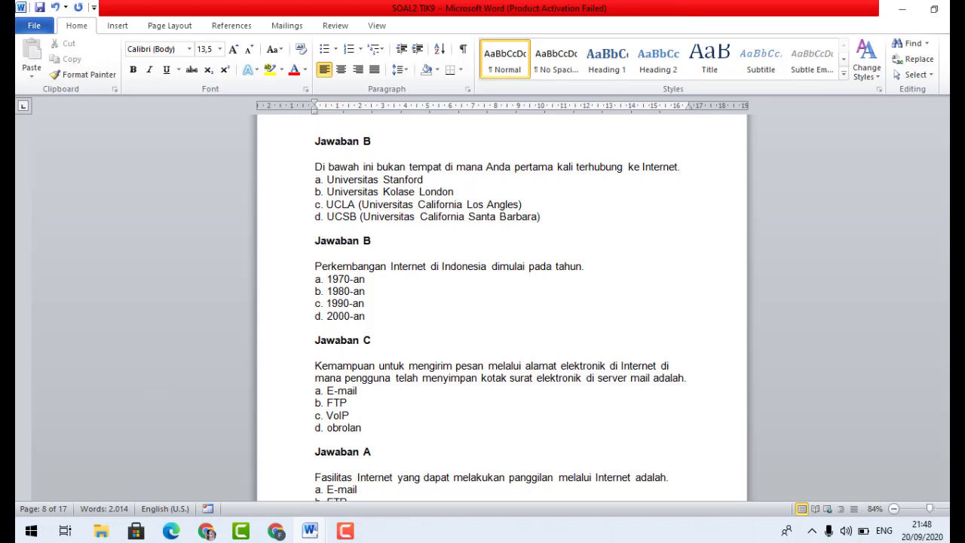
scroll(501, 309, up, 10)
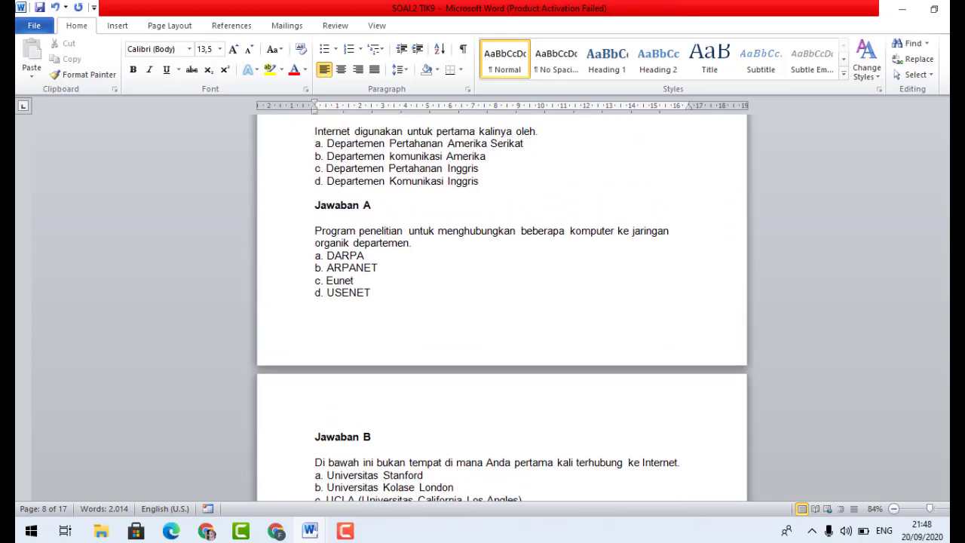
scroll(501, 309, up, 4)
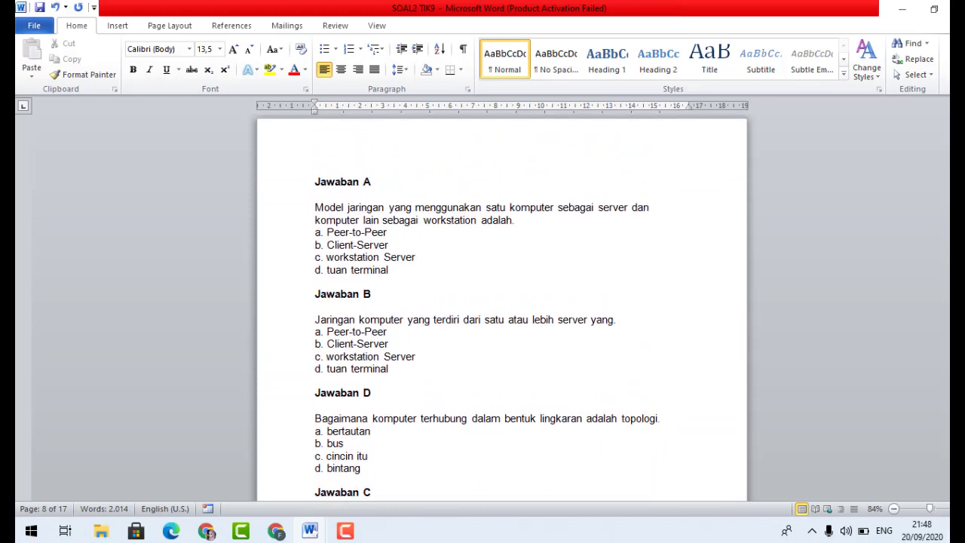
scroll(898, 395, down, 2)
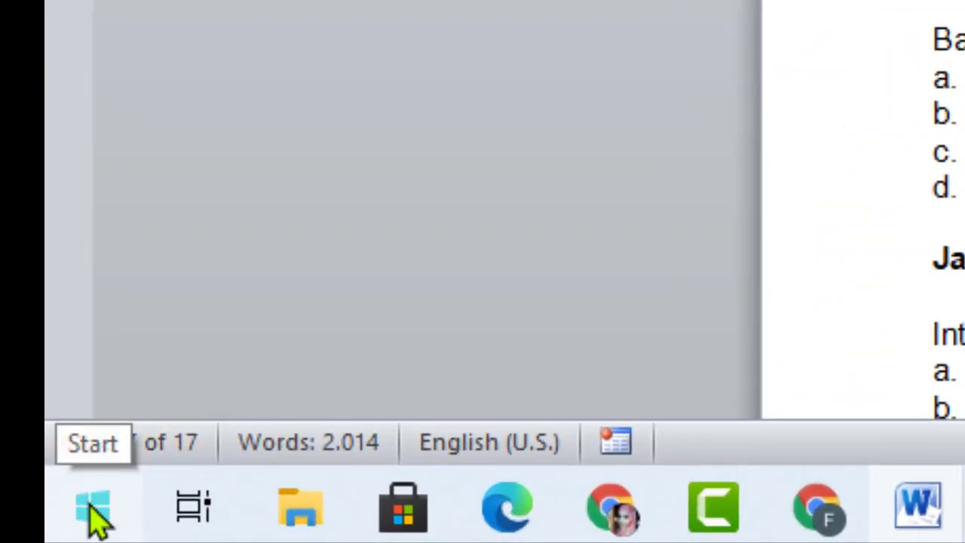
Step: Search the computer for "sn" and open the Snip & Sketch app
click(90, 513)
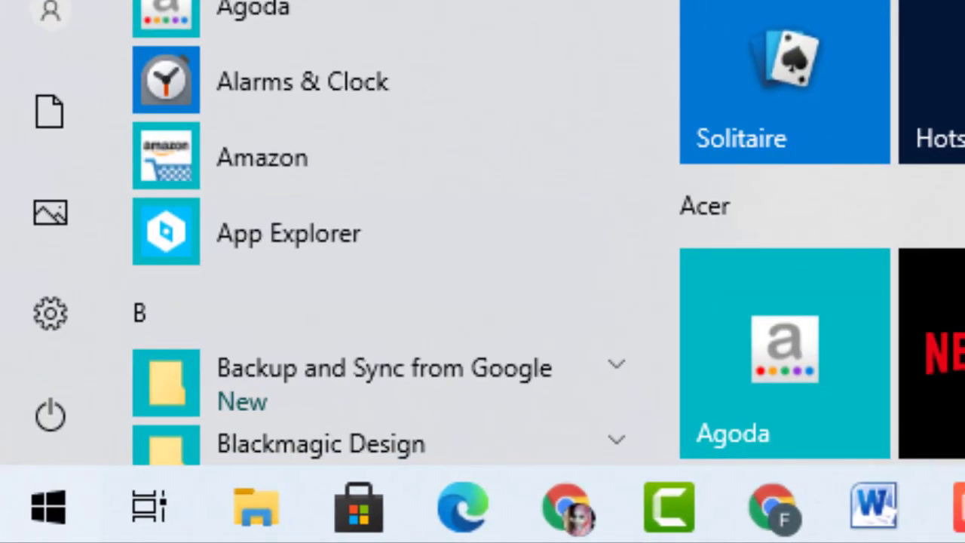
text(sn)
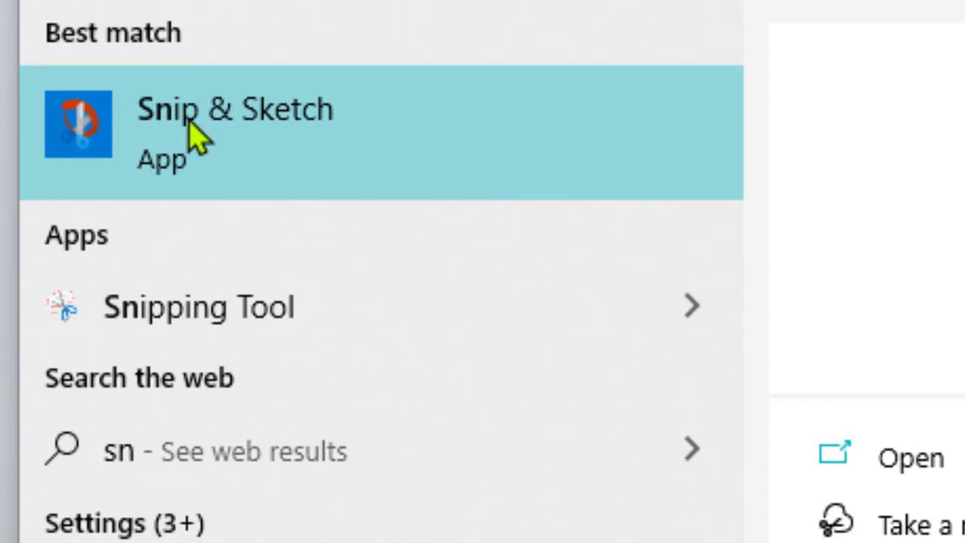
click(198, 138)
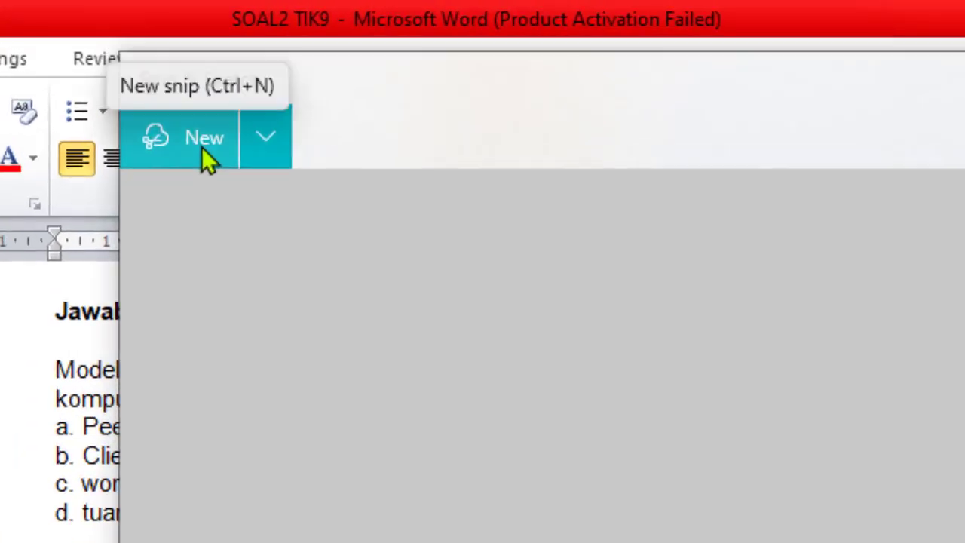
Step: Capture a rectangular snip of the "Model jaringan yang menggunakan satu komputer sebagai server" question and save it in Downloads as PNG file 1
click(202, 147)
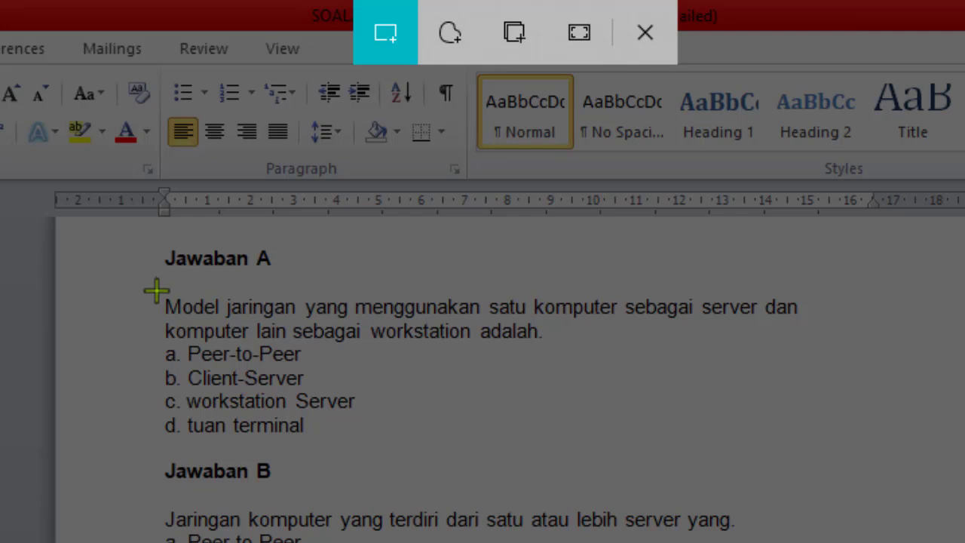
drag(156, 289, 801, 437)
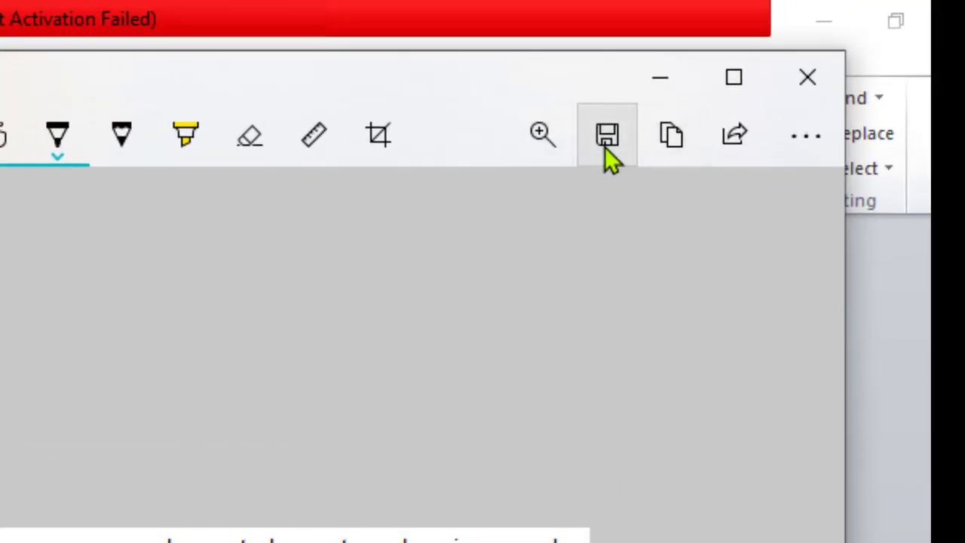
click(604, 147)
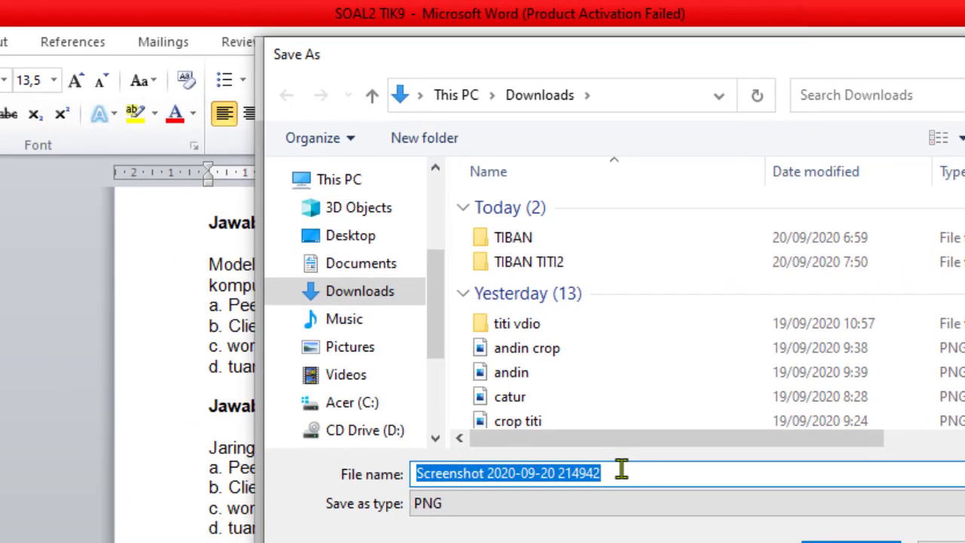
text(1)
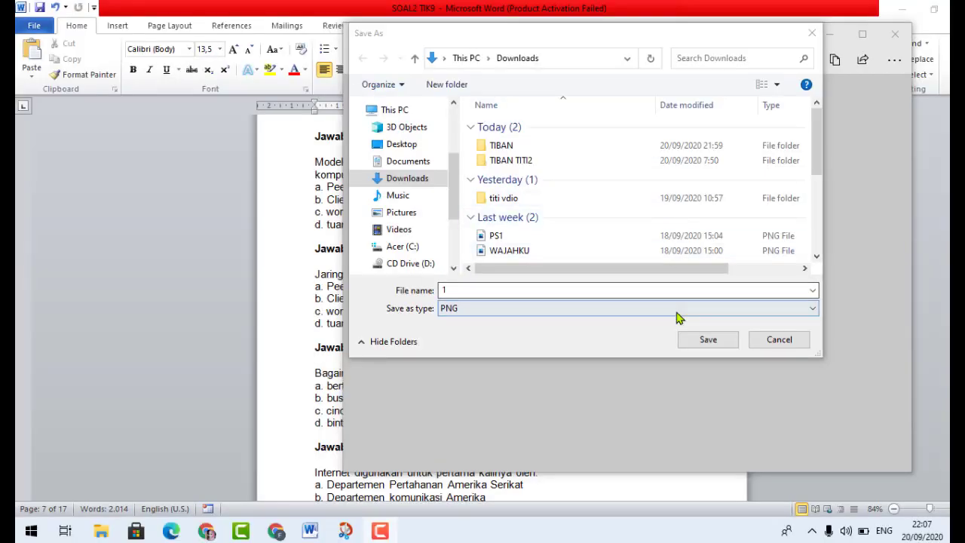
click(708, 341)
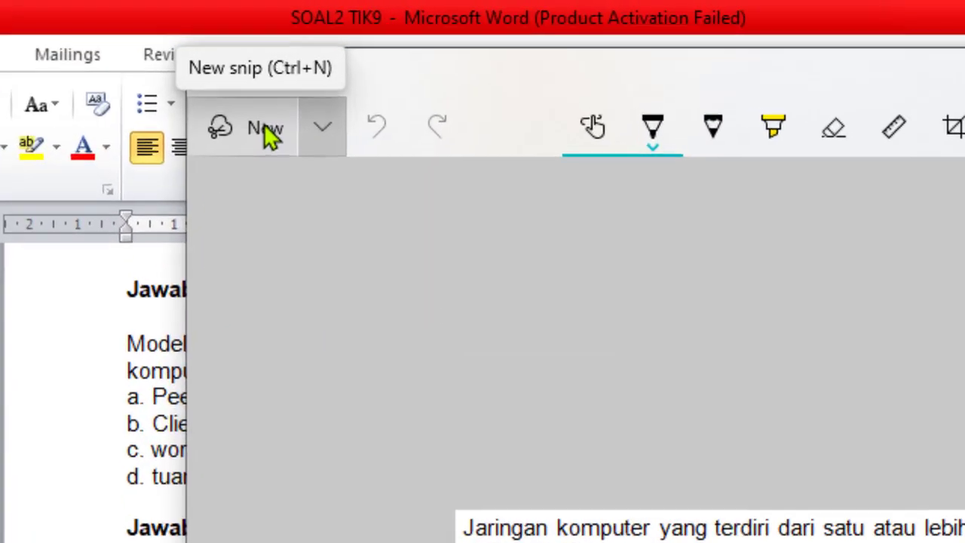
Step: Capture a rectangular snip of the "Jaringan komputer yang terdiri dari satu atau lebih server yang" question with its options and save it as PNG file 2
click(237, 145)
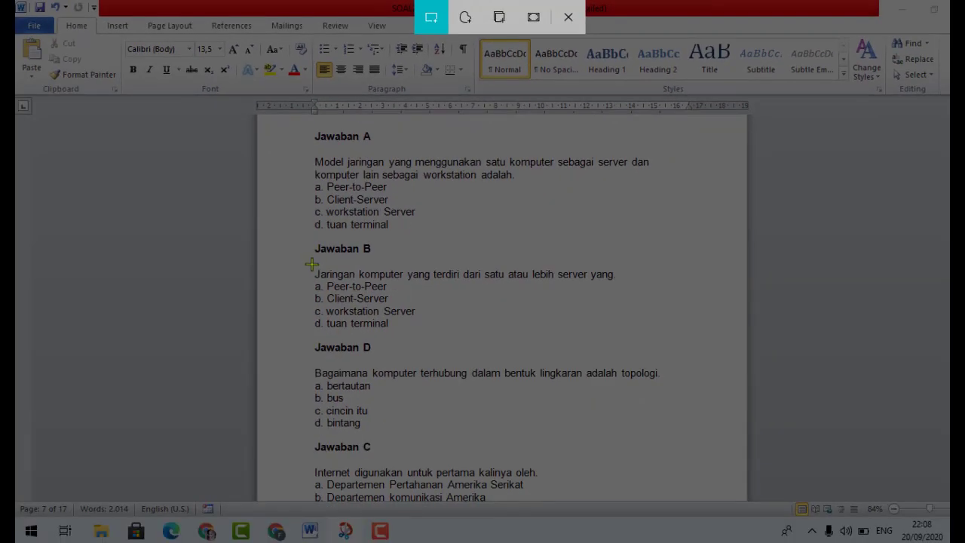
mouse_move(311, 264)
mouse_down()
mouse_move(431, 333)
mouse_move(618, 329)
mouse_up()
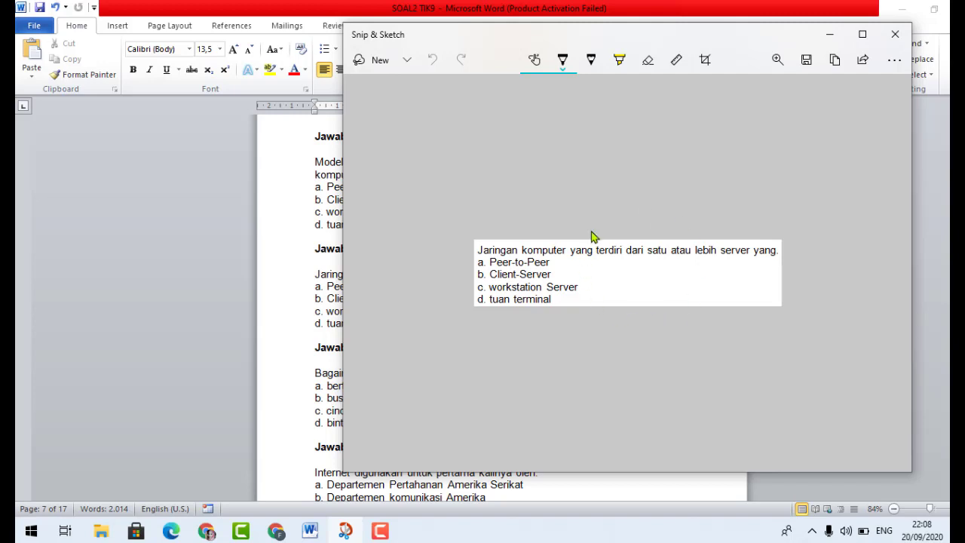
click(806, 60)
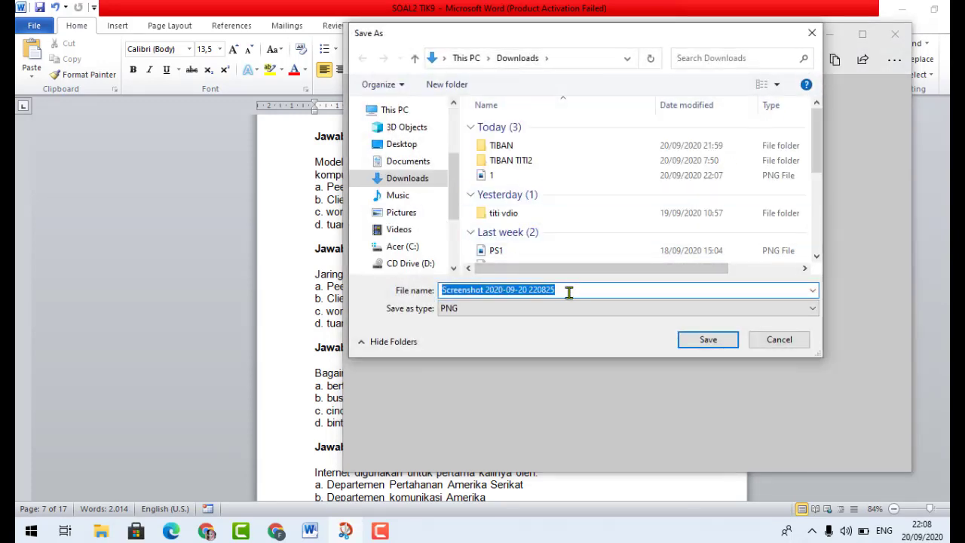
text(2)
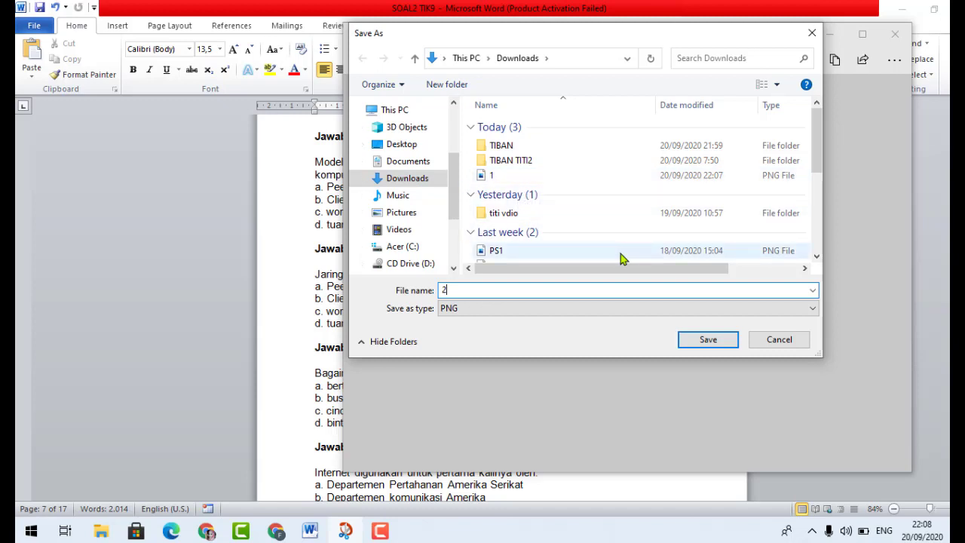
click(707, 340)
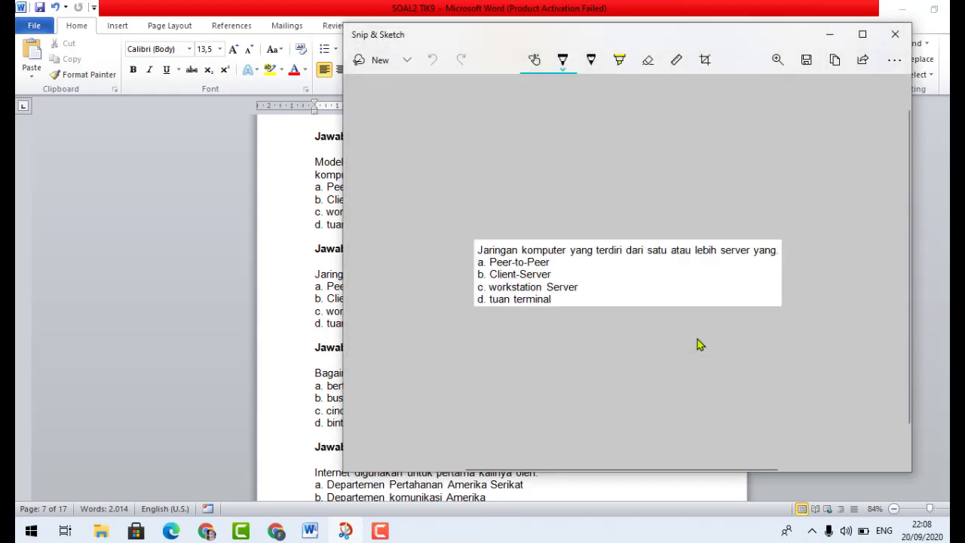
Step: Return to the question document for a third snip and save it in Downloads as PNG file 3
click(299, 300)
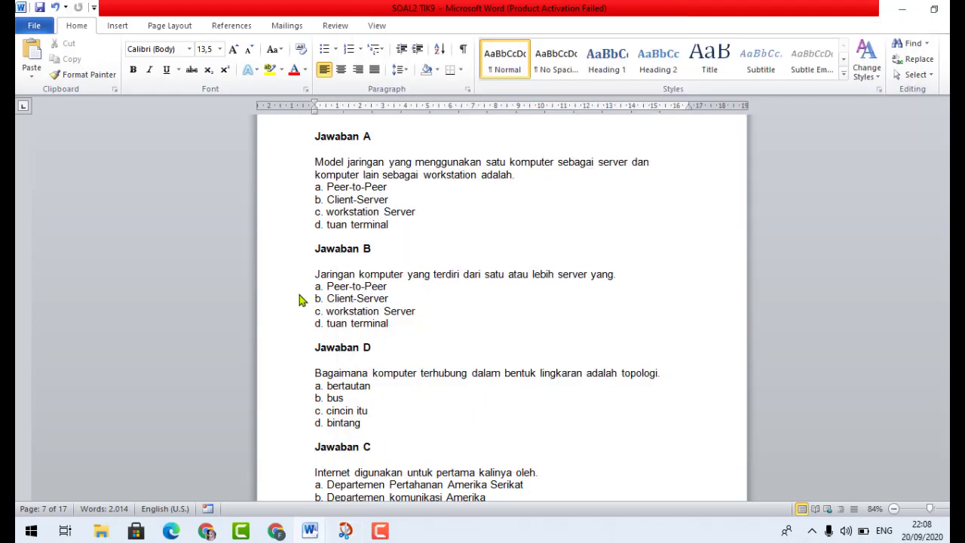
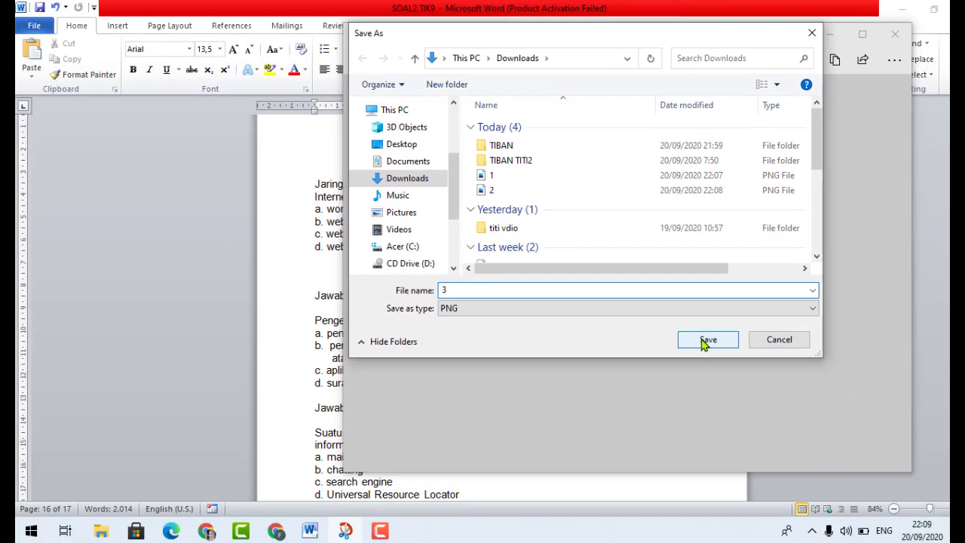
click(705, 339)
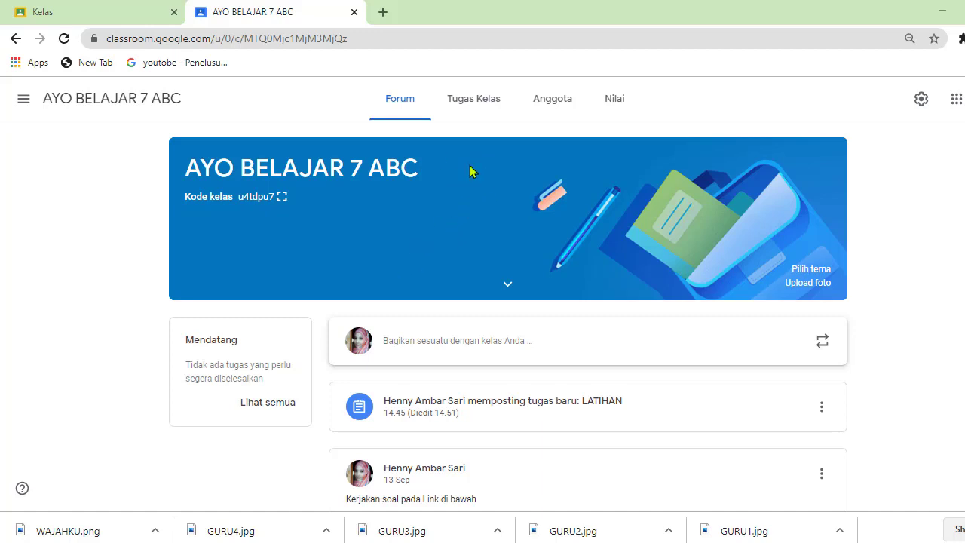
Step: Create a quiz assignment titled "Penilaian Harian 1" with the instructions "Materi Bab 1" in the class's classwork and open its Blank Quiz form
click(475, 110)
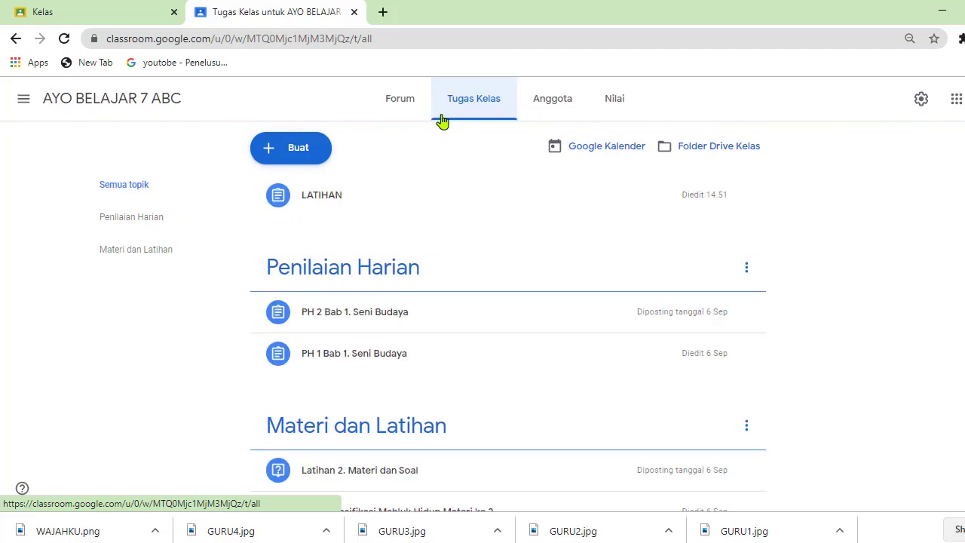
click(296, 159)
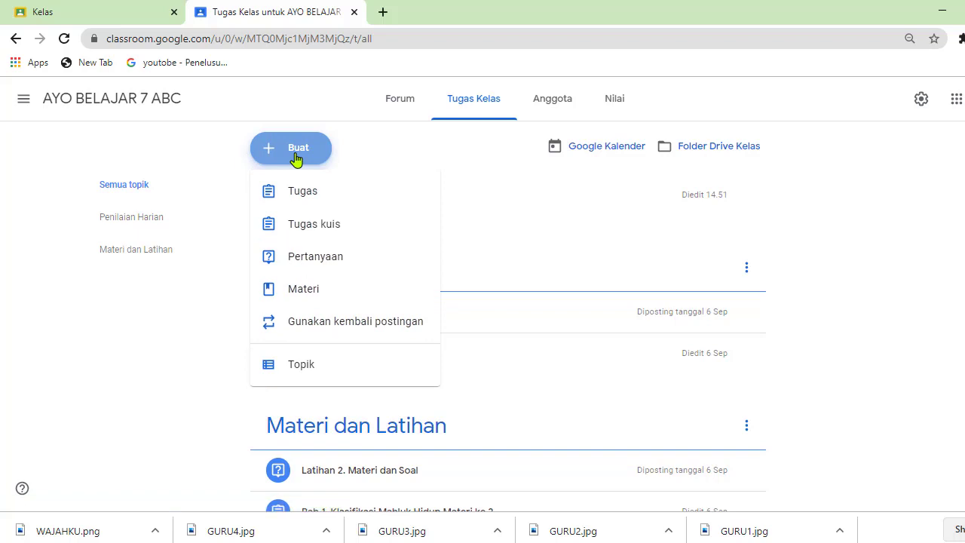
click(298, 237)
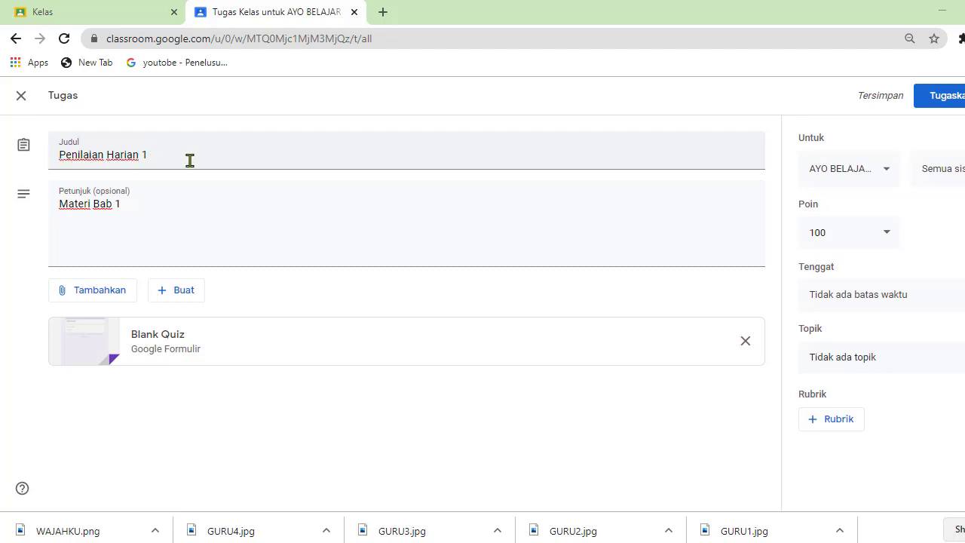
click(158, 345)
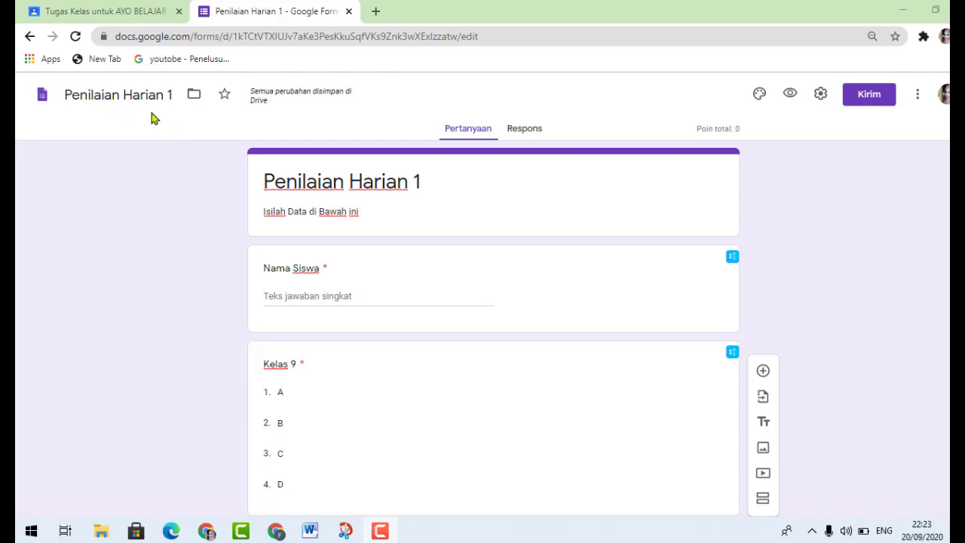
triple_click(273, 198)
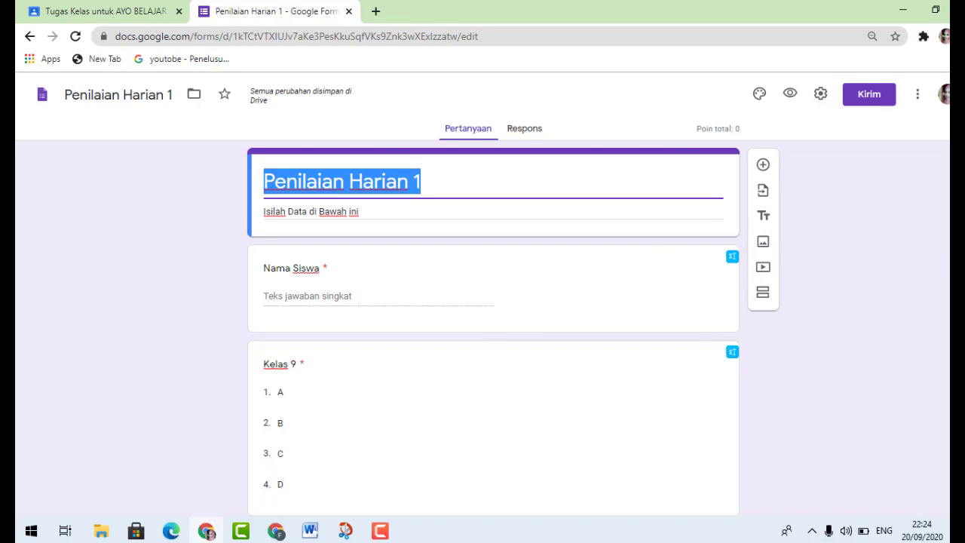
Step: Insert PNG file 1 from Downloads as the image of the empty multiple-choice question below the "Kelas 9" question
scroll(494, 328, down, 2)
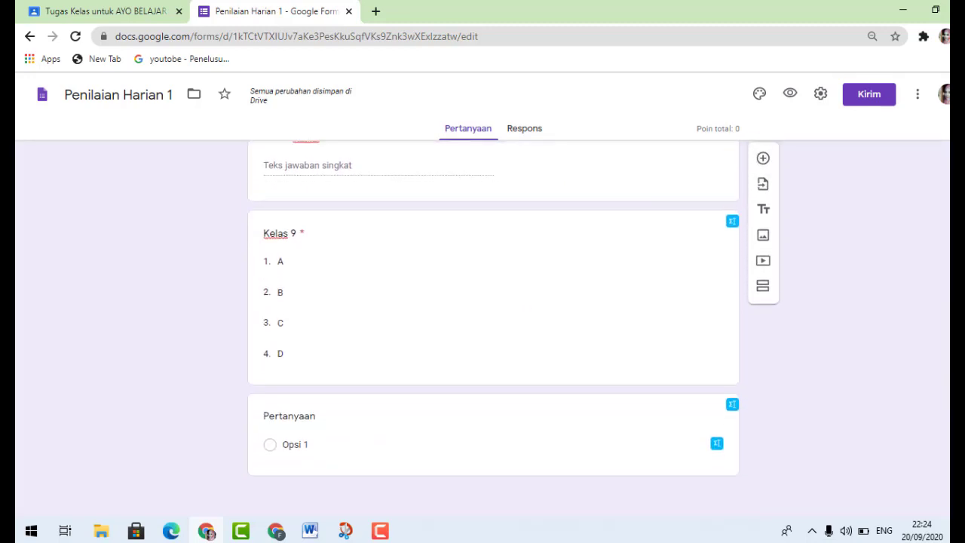
click(465, 432)
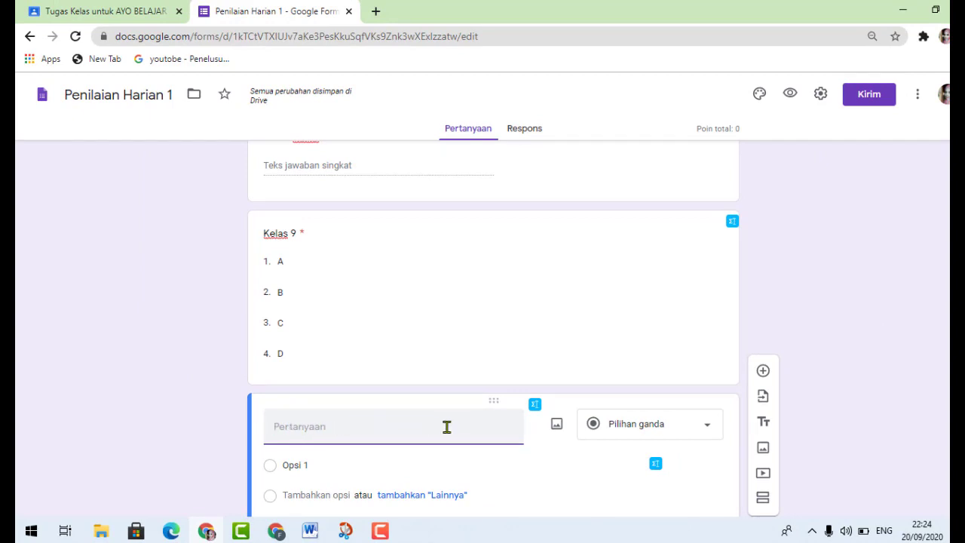
click(557, 426)
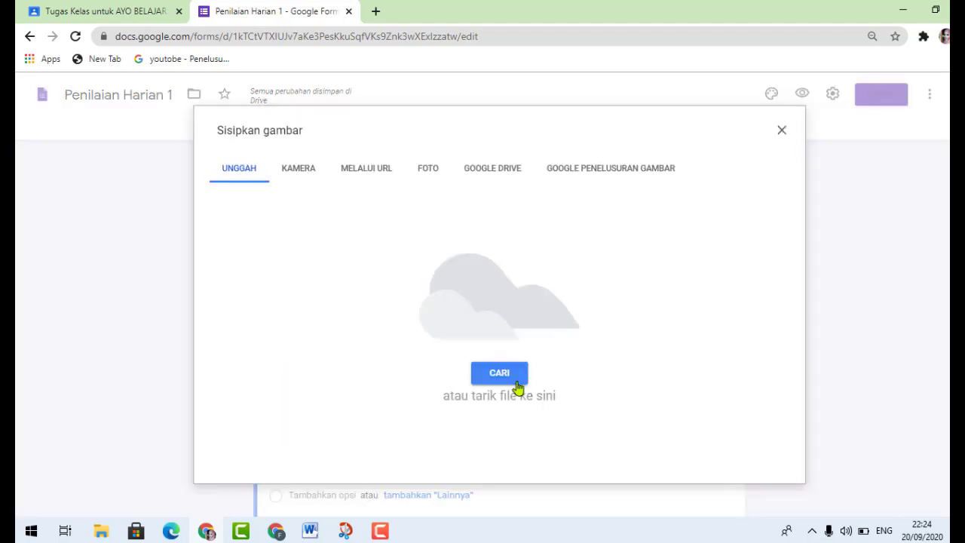
click(510, 376)
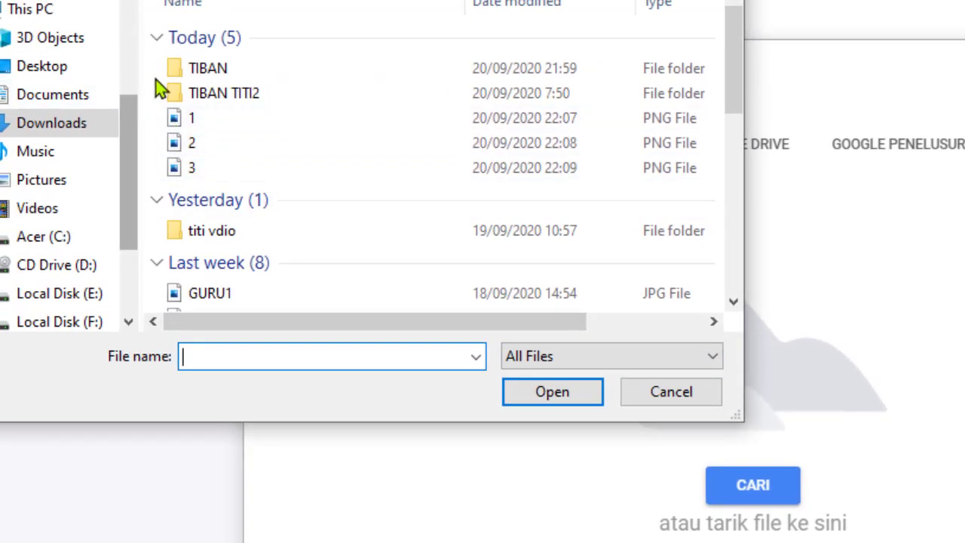
click(194, 120)
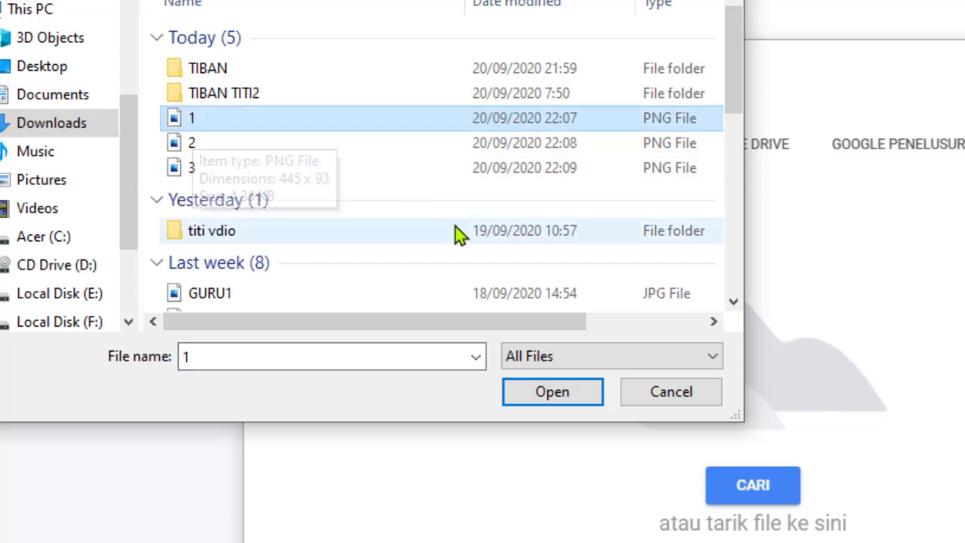
click(544, 391)
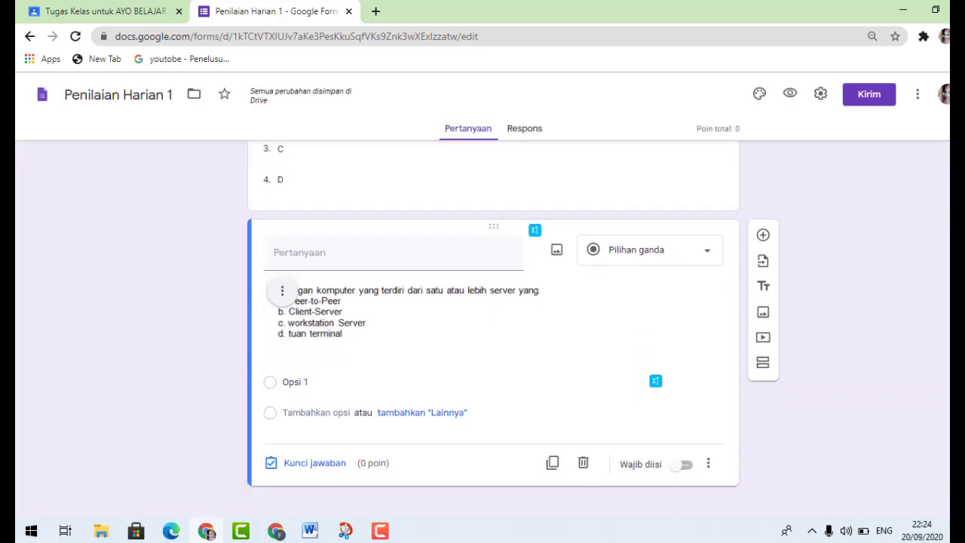
Step: Enlarge the inserted question image proportionally so that it spans most of the question card's width
click(441, 315)
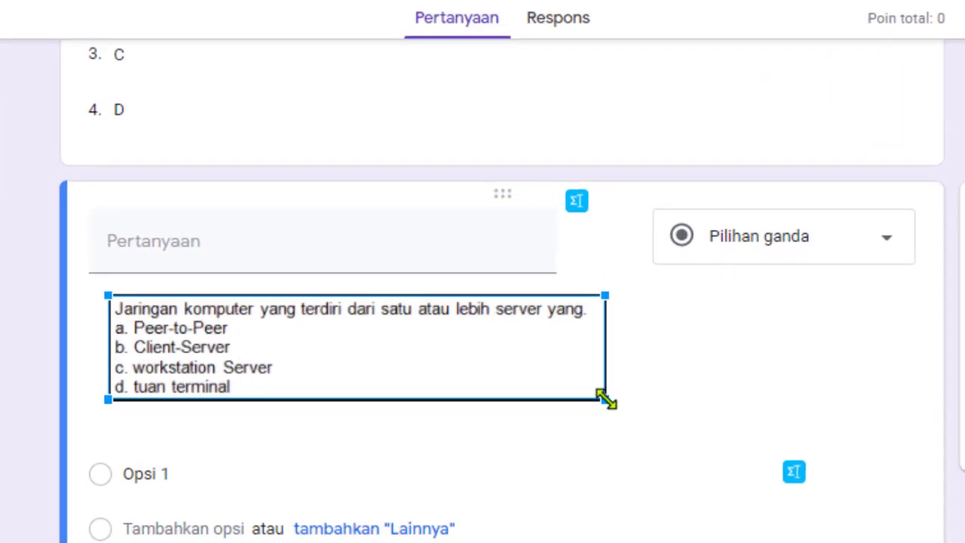
drag(546, 348, 577, 362)
drag(654, 440, 682, 464)
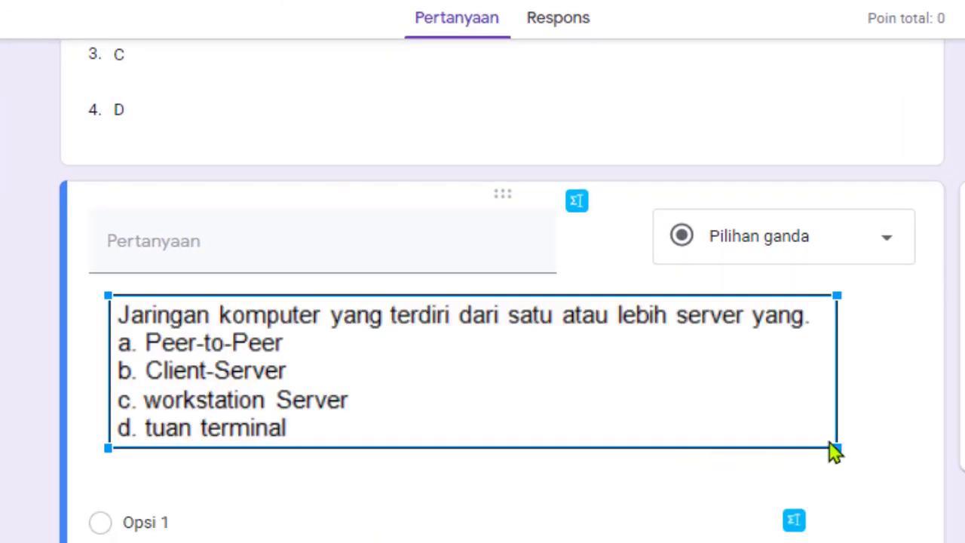
mouse_move(836, 447)
mouse_down()
mouse_move(723, 422)
mouse_move(835, 428)
mouse_up()
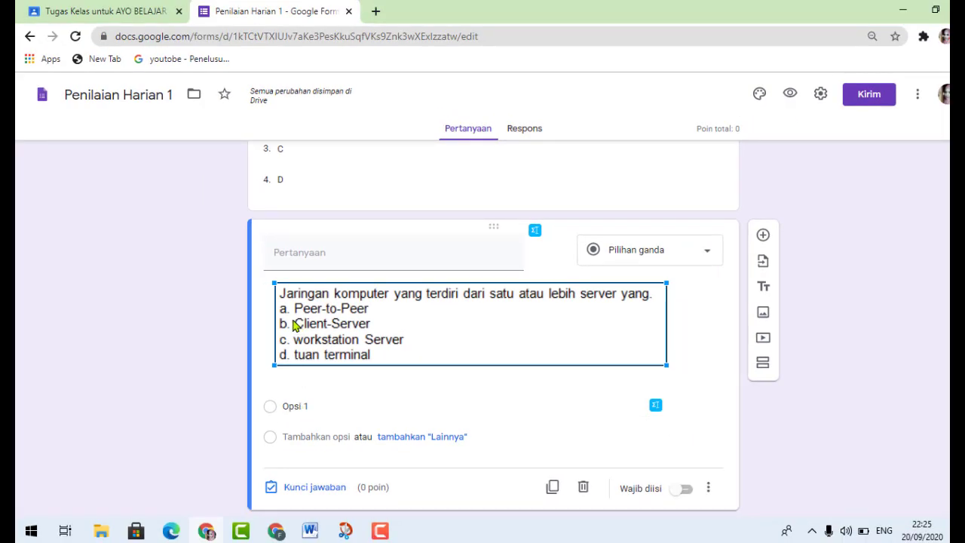
Step: Enter A, B, C and D as the answer options and make the question required
click(294, 407)
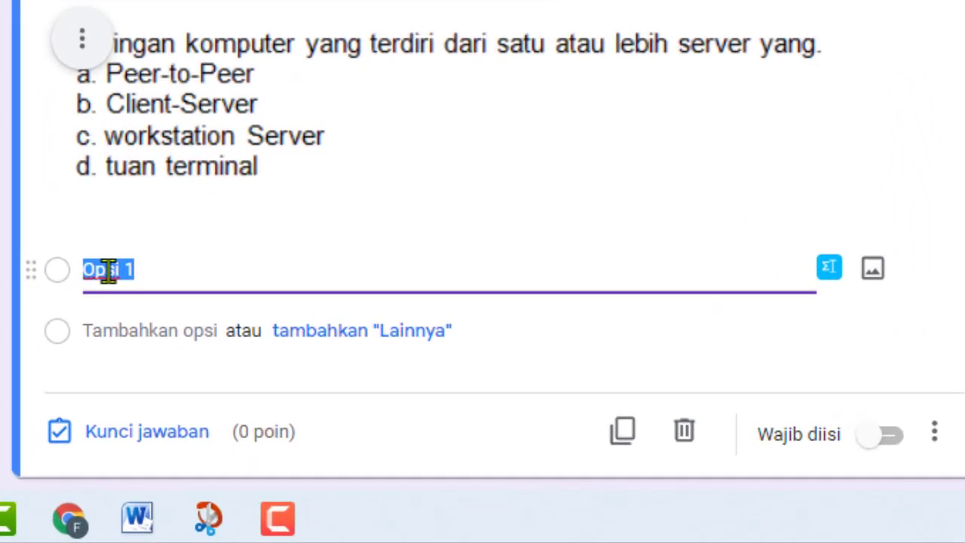
text(A)
key(Return)
text(B)
key(Return)
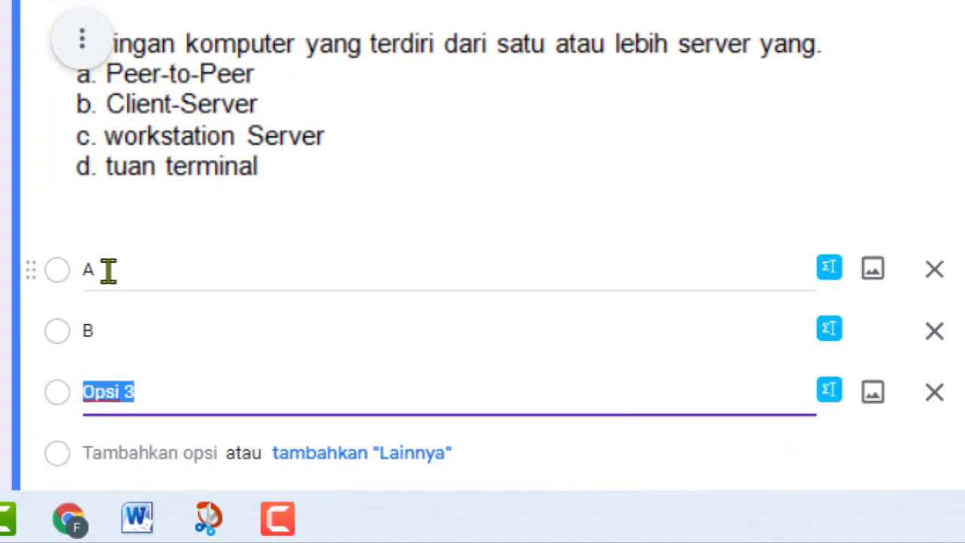
text(C)
key(Return)
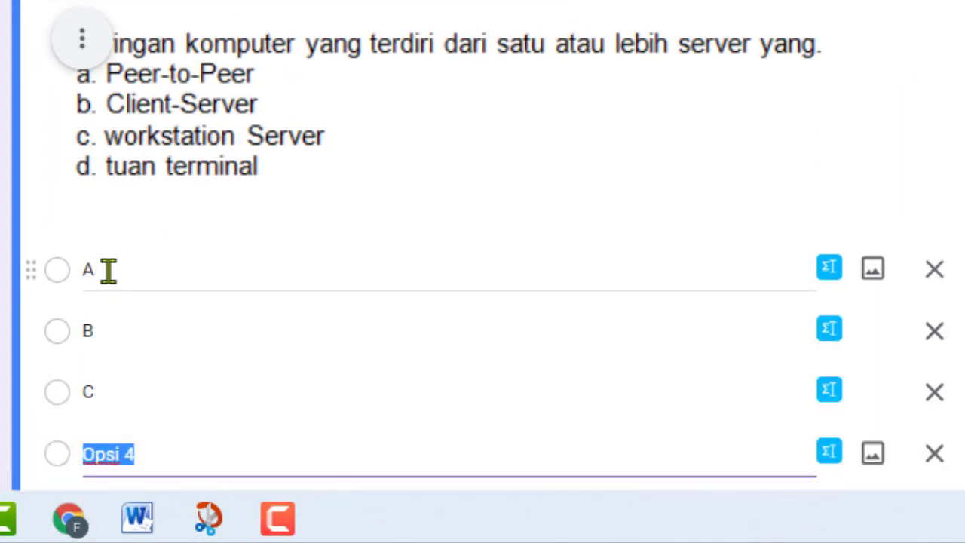
text(D)
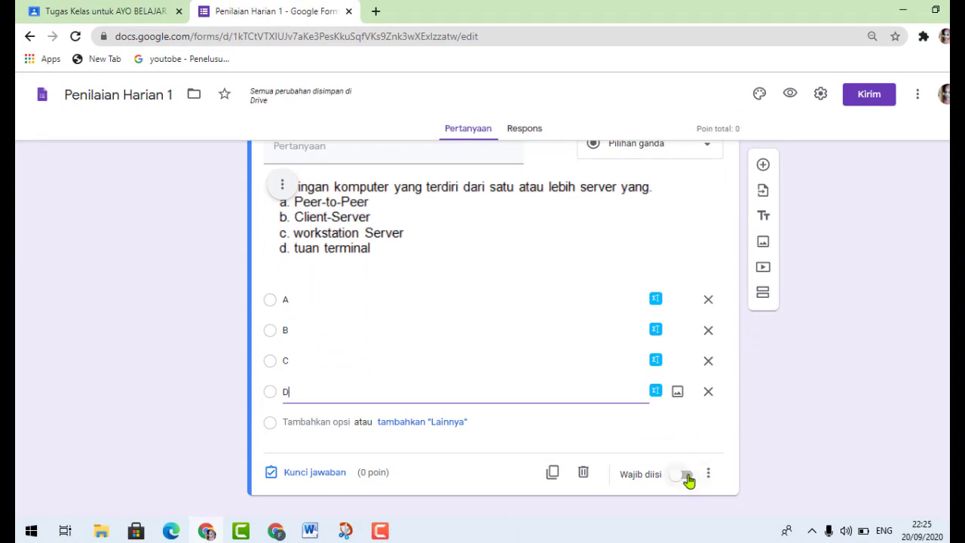
click(687, 477)
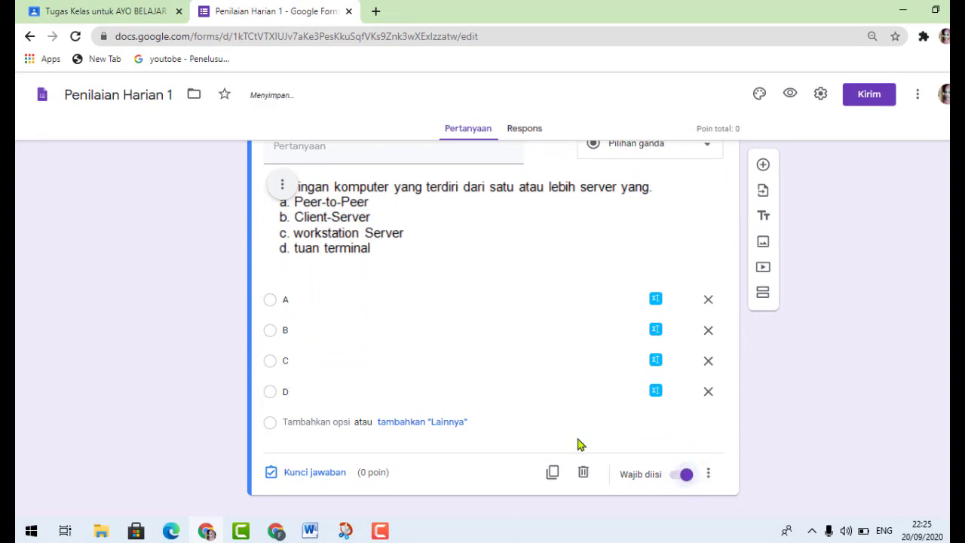
Step: Set the question's answer key to option C with 2 points
click(332, 480)
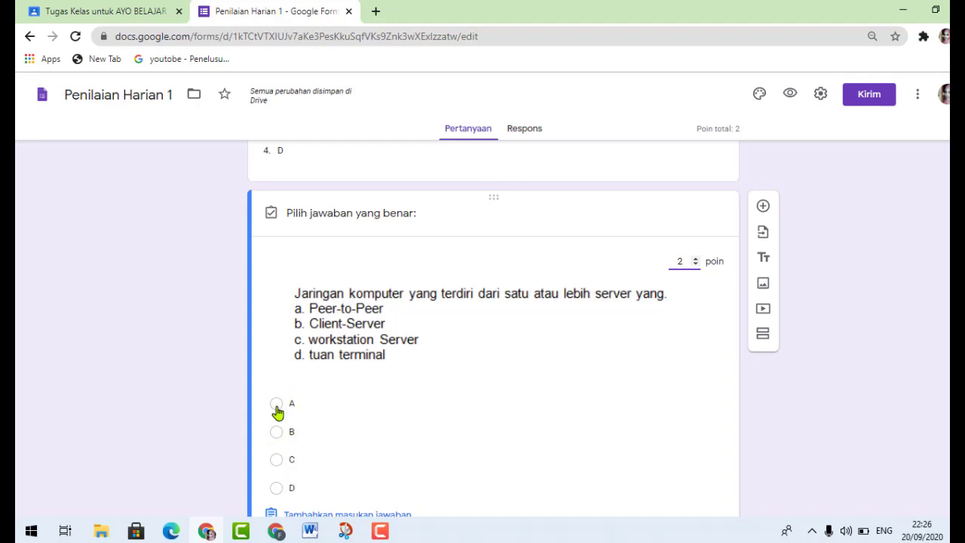
click(276, 462)
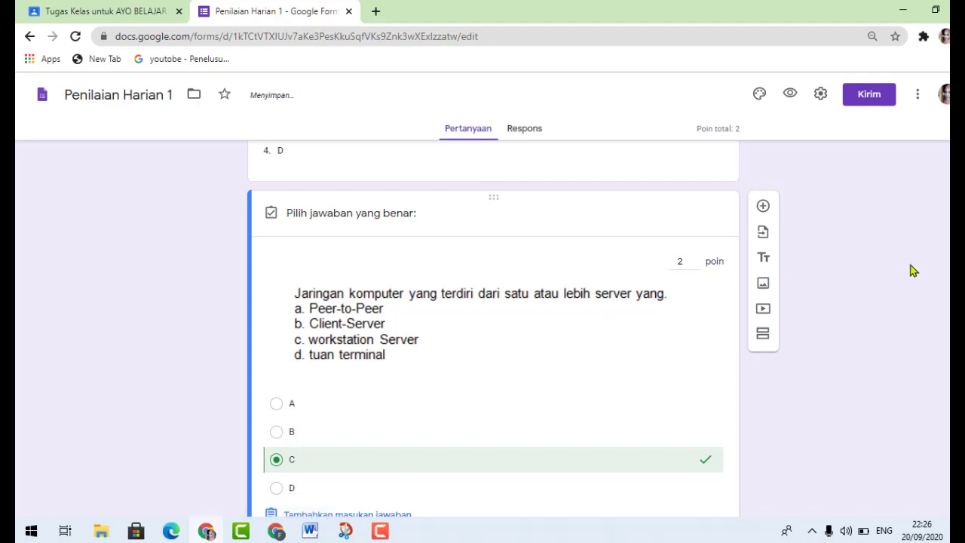
scroll(493, 329, down, 2)
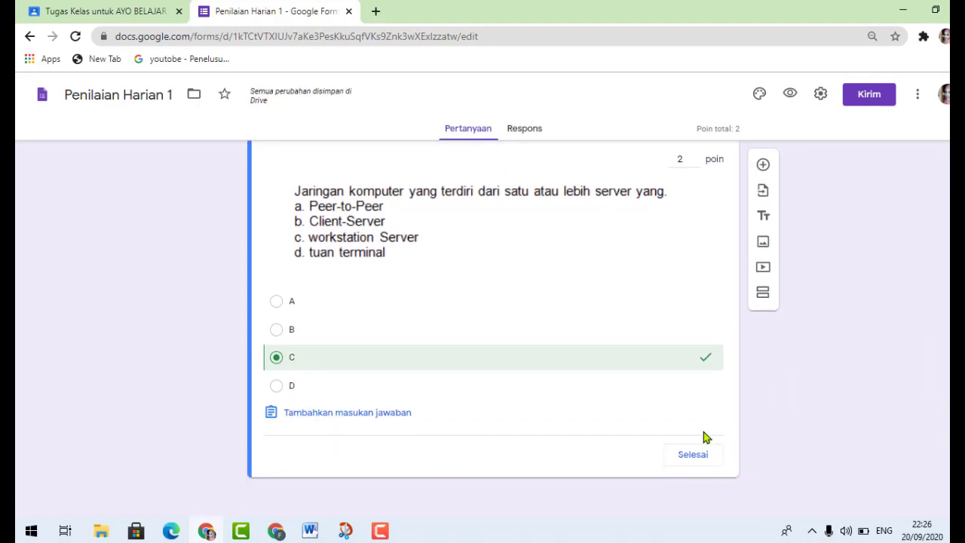
click(692, 455)
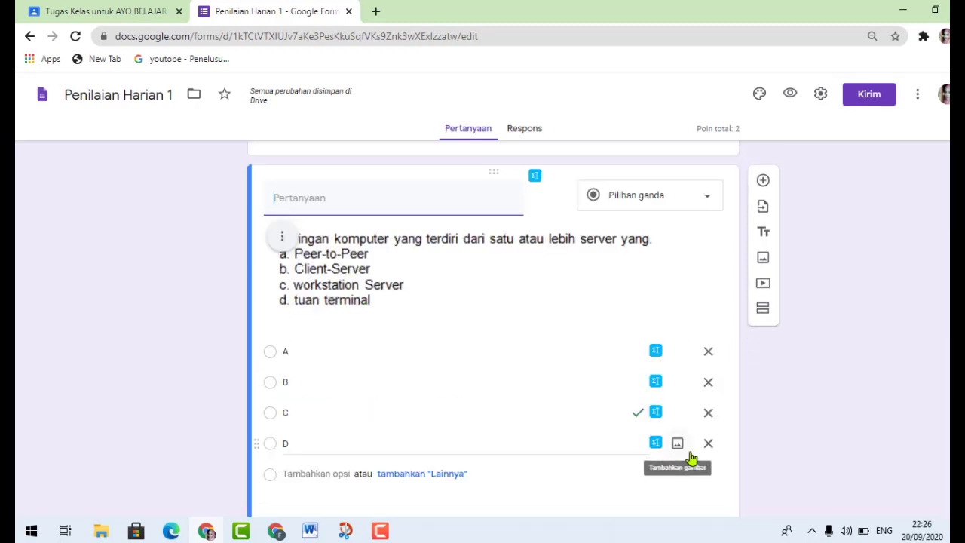
Step: Duplicate the finished image question together with its options and answer key
scroll(493, 316, down, 1)
scroll(493, 316, up, 1)
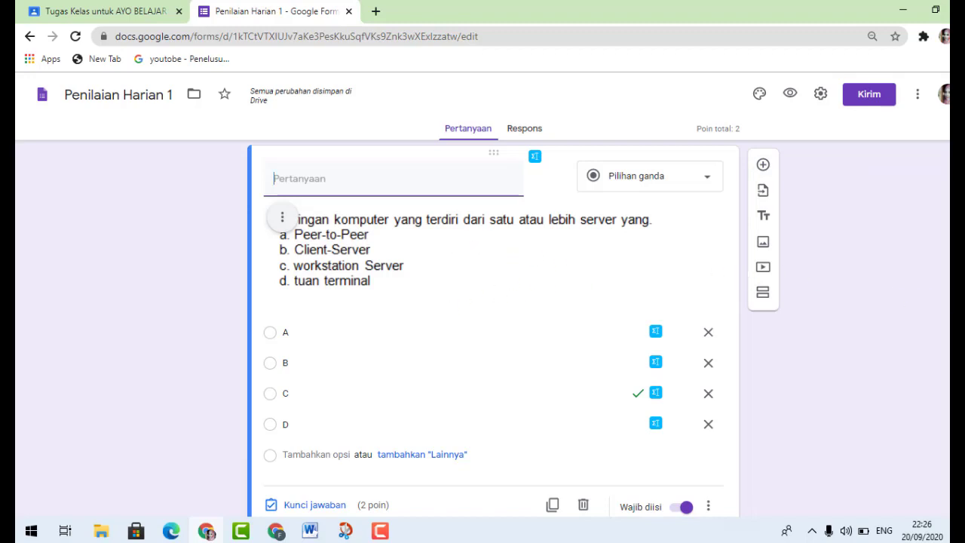
scroll(494, 328, down, 1)
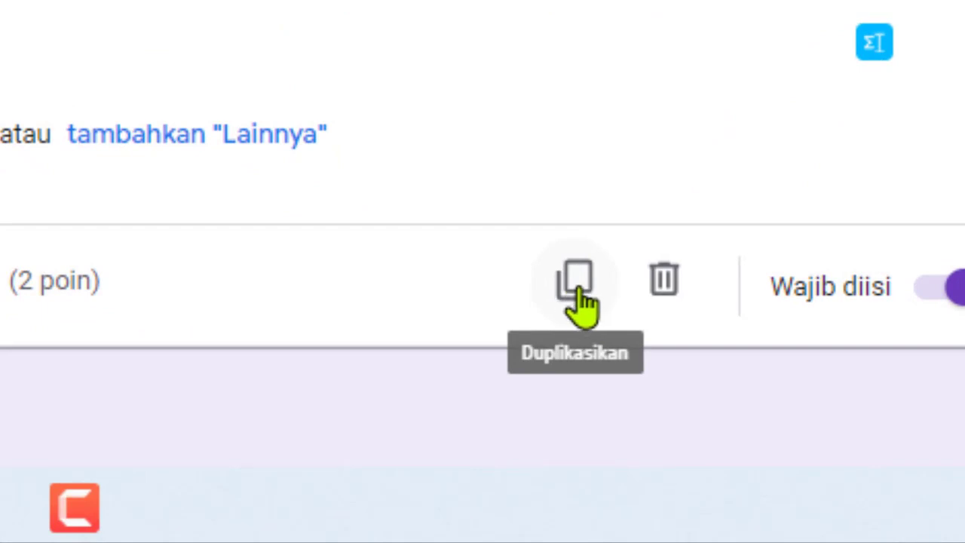
click(578, 287)
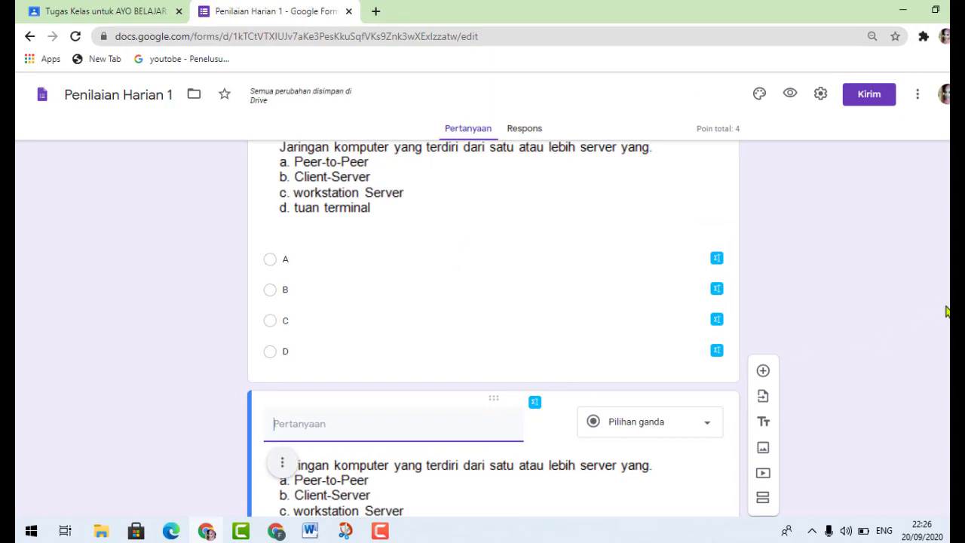
Step: Delete the "Jaringan komputer" image from the duplicated question
scroll(493, 328, down, 1)
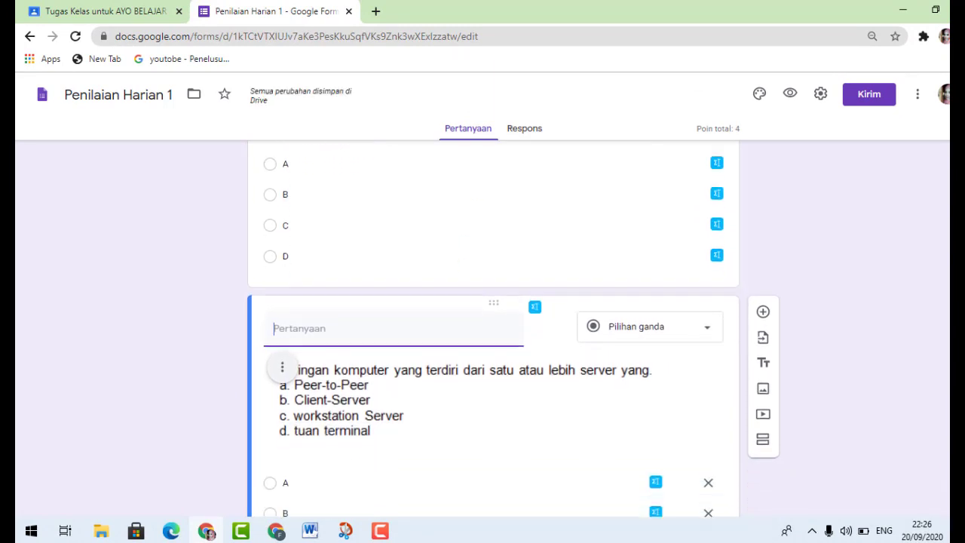
scroll(493, 327, up, 2)
scroll(609, 214, down, 1)
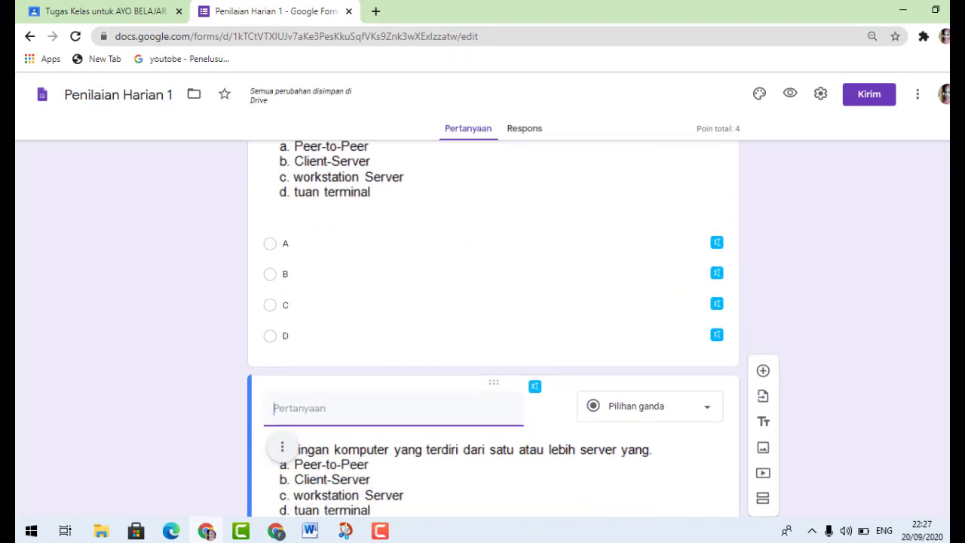
click(516, 489)
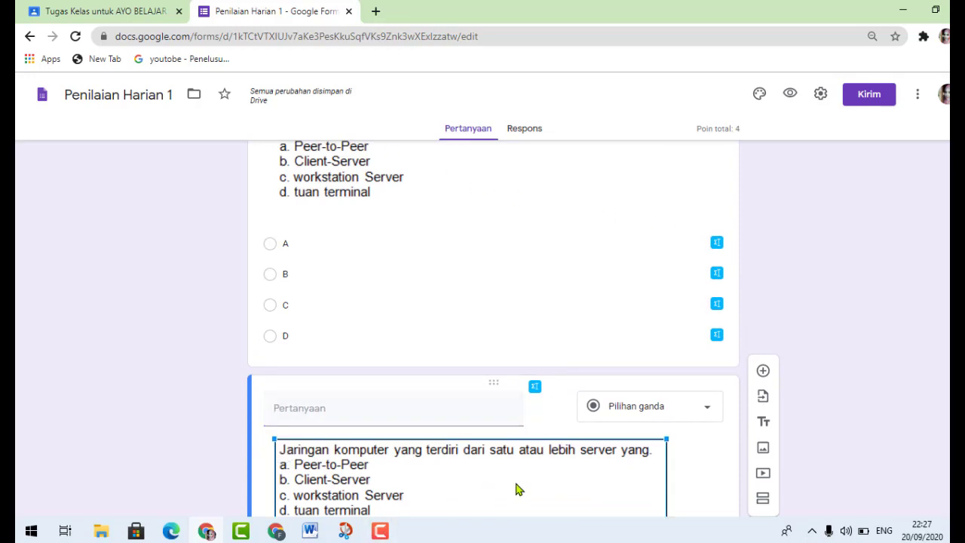
click(698, 468)
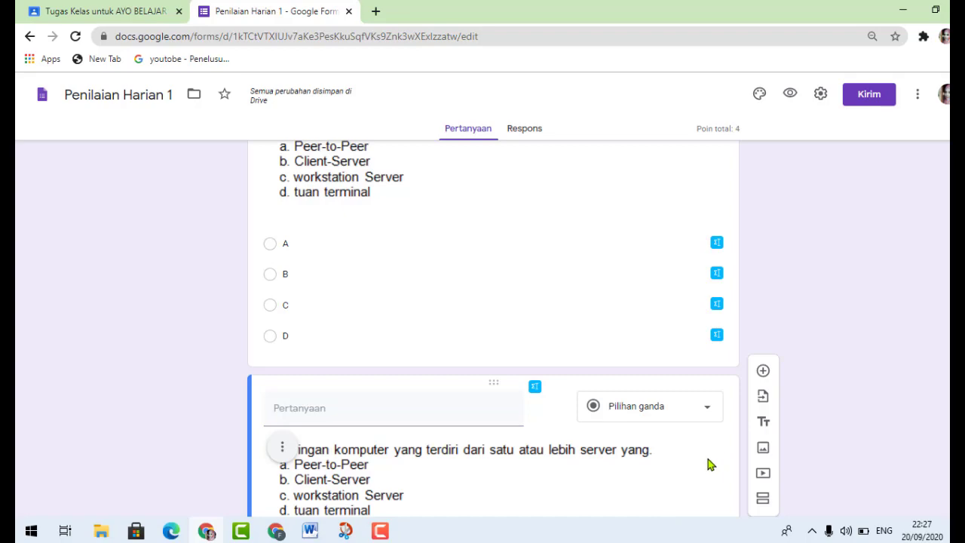
scroll(420, 310, down, 3)
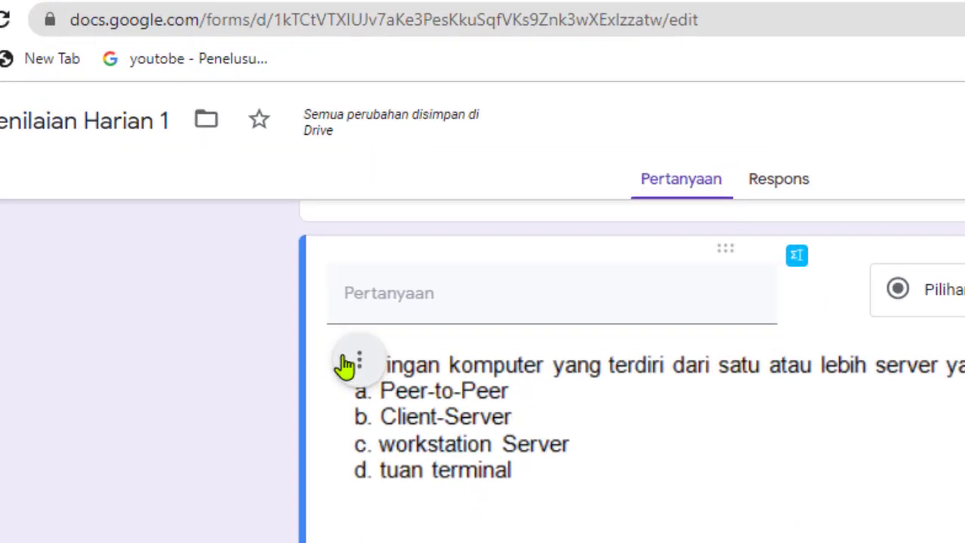
click(300, 253)
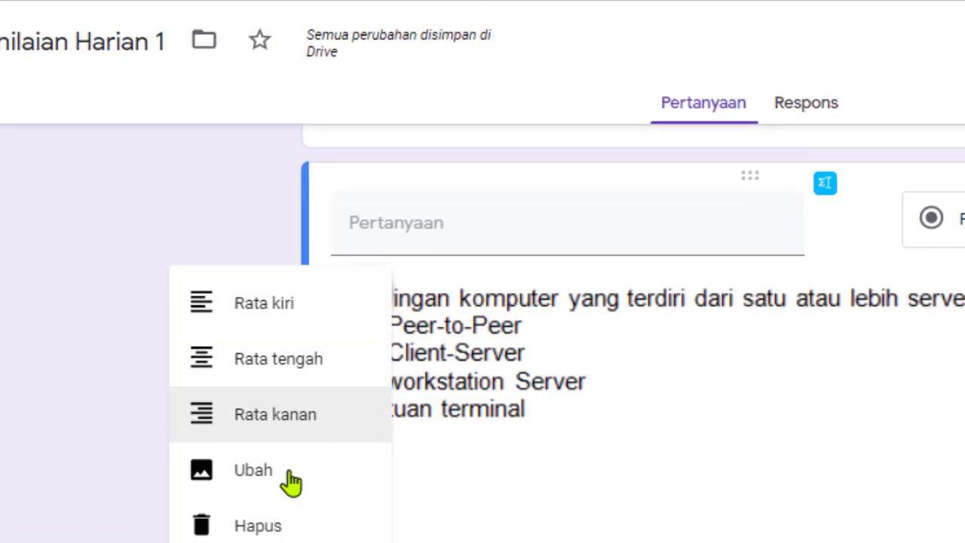
click(269, 309)
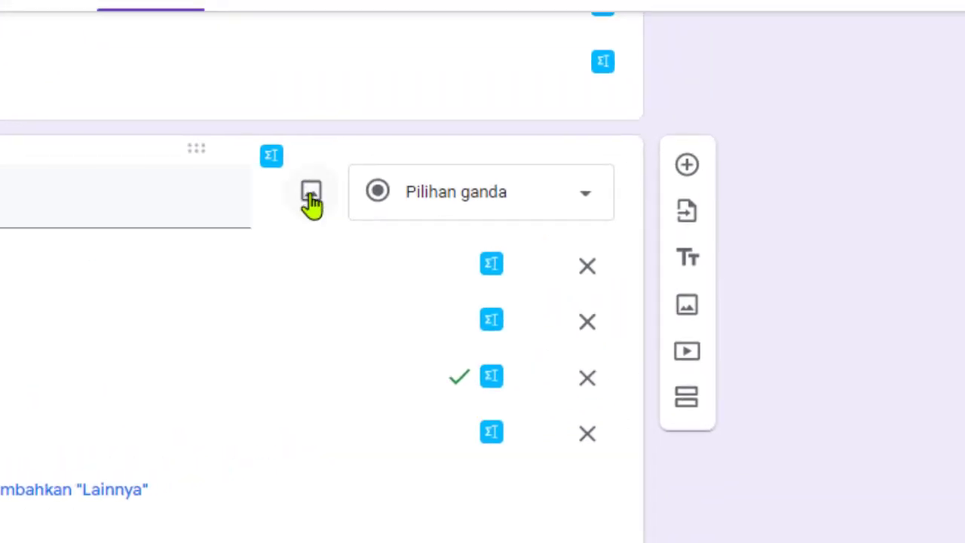
Step: Insert the PNG image 2 from the Downloads folder into the duplicated question and enlarge it proportionally
click(311, 198)
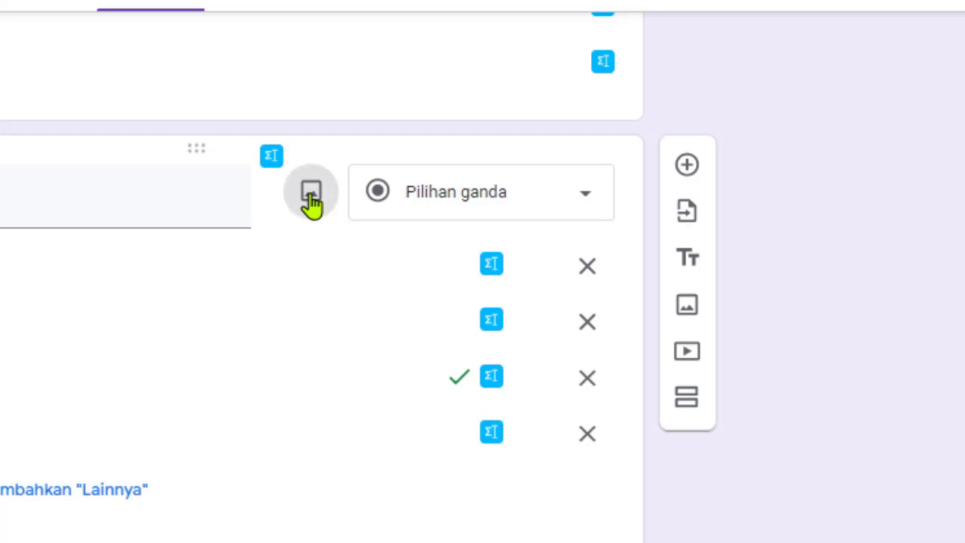
click(471, 376)
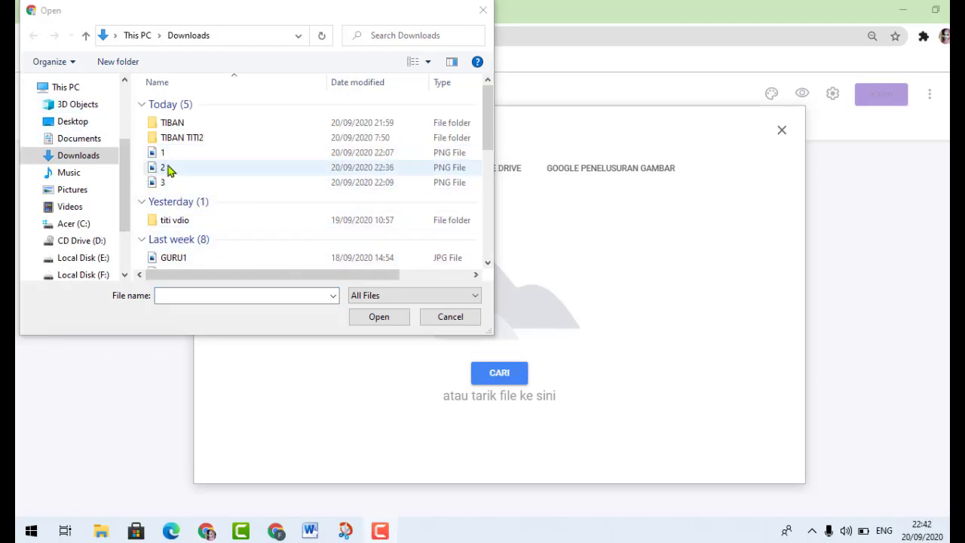
click(167, 171)
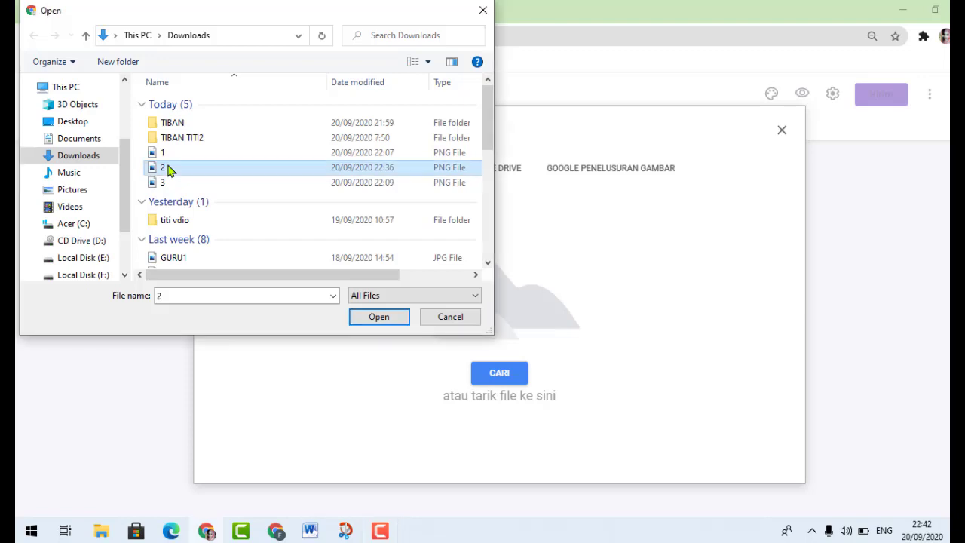
click(379, 316)
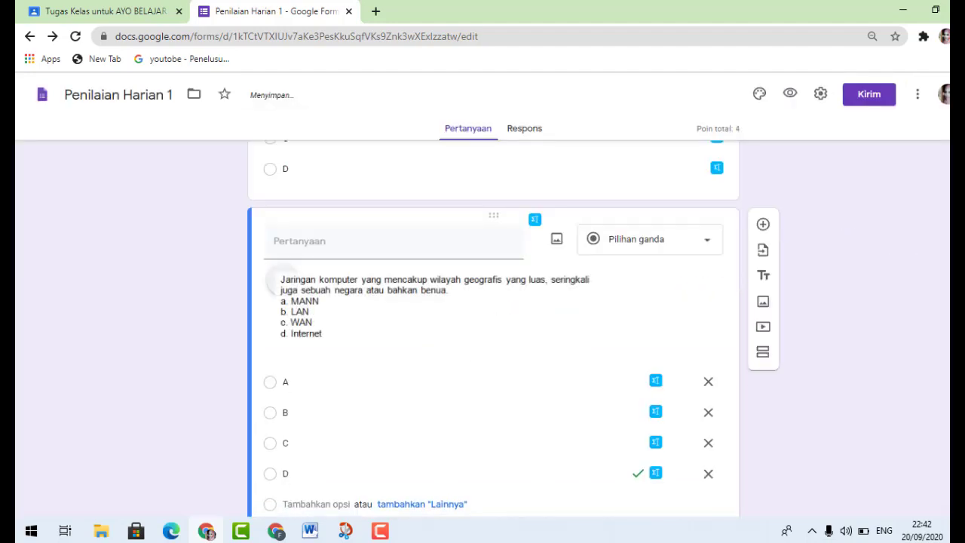
click(399, 303)
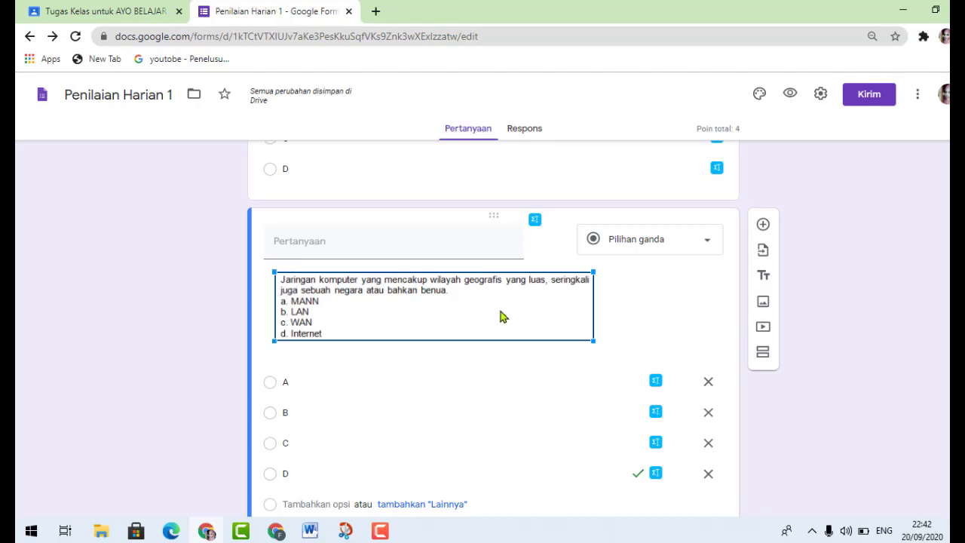
drag(590, 340, 654, 360)
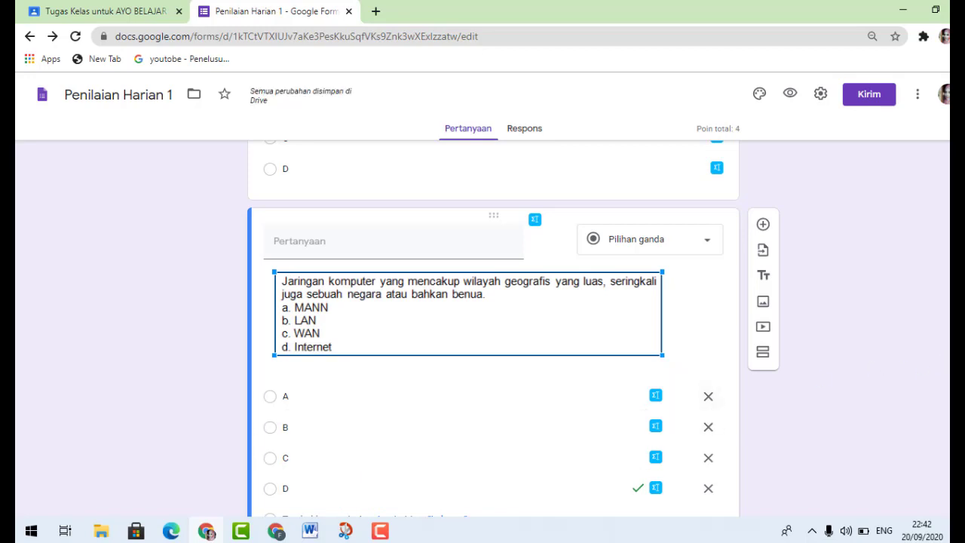
Step: Set the answer key of the "wilayah geografis yang luas" question to option C only
scroll(855, 384, down, 1)
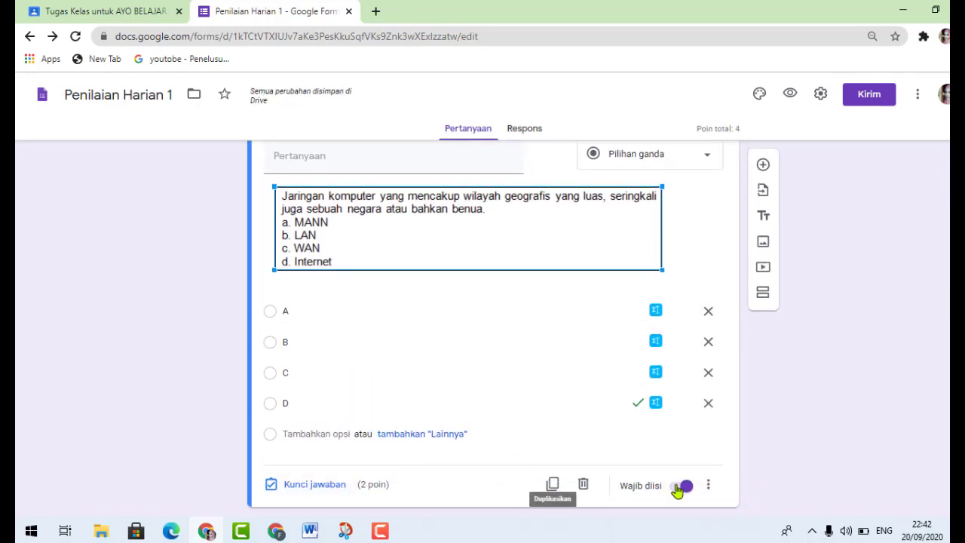
click(315, 488)
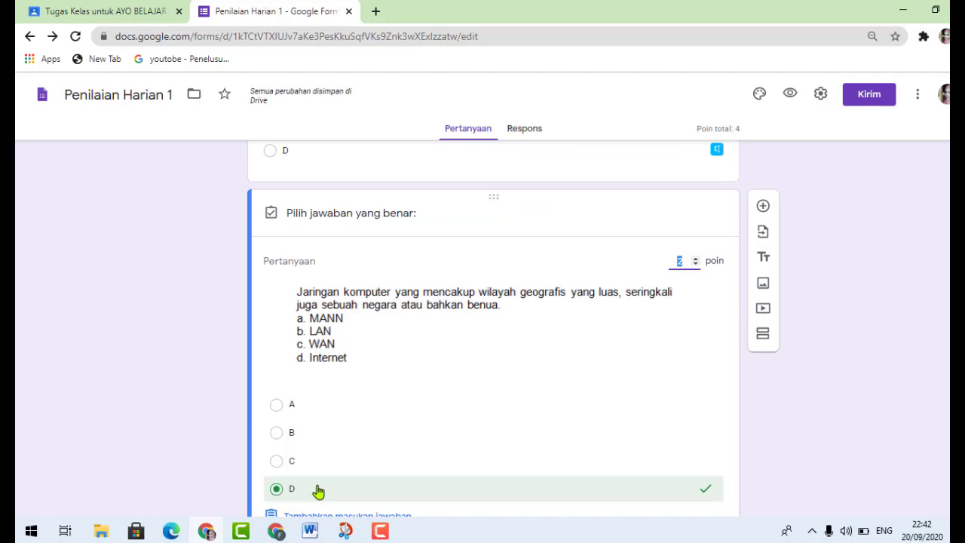
click(274, 490)
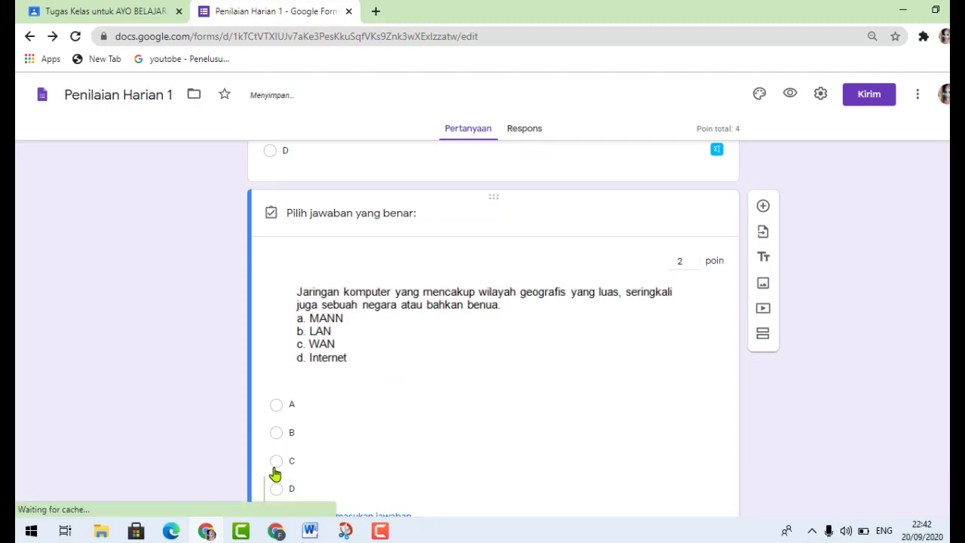
click(277, 461)
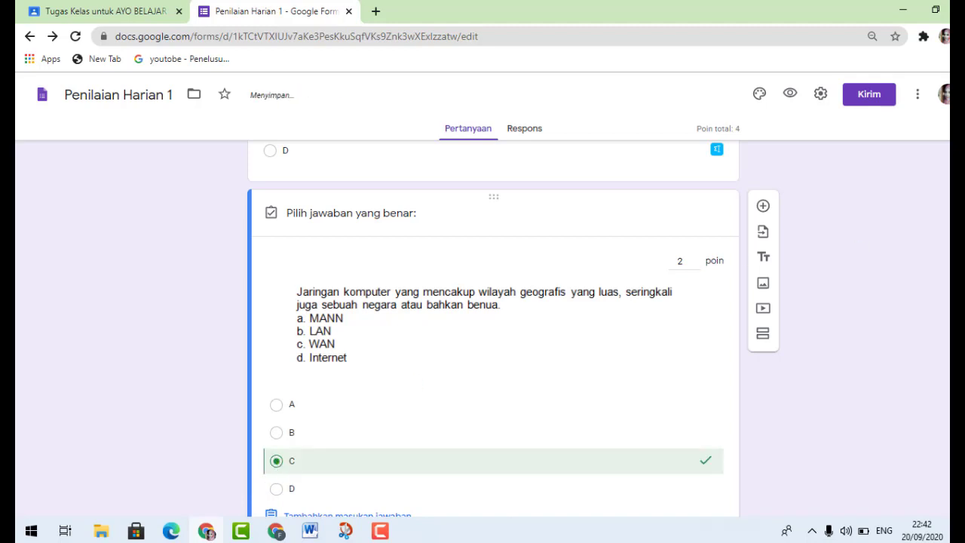
scroll(745, 446, down, 1)
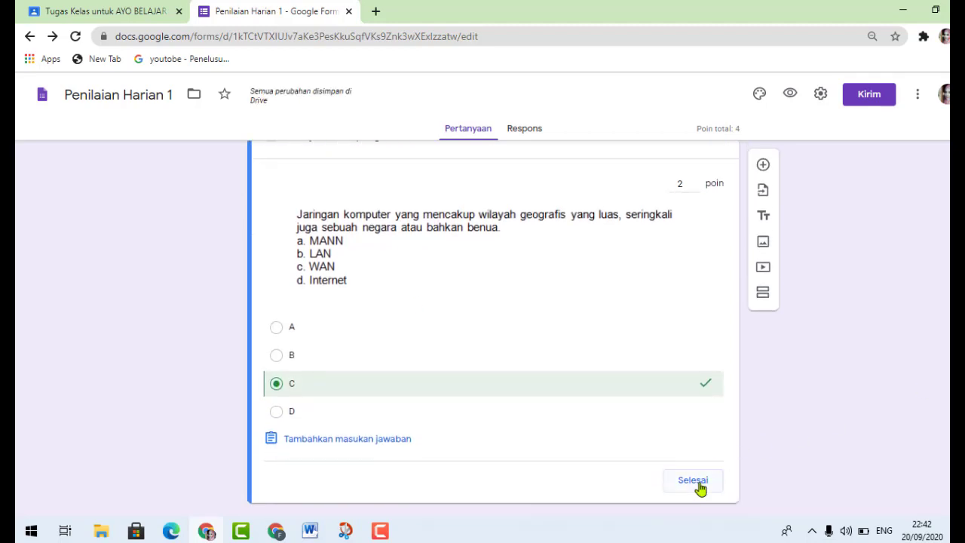
click(693, 480)
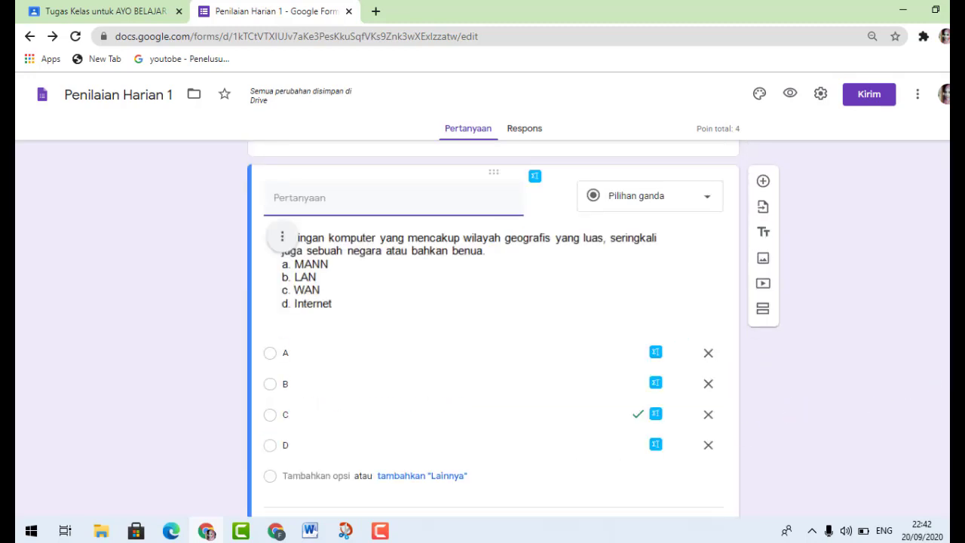
Step: Duplicate the completed "wilayah geografis yang luas" question together with its options and answer key
scroll(494, 328, up, 3)
scroll(493, 328, down, 3)
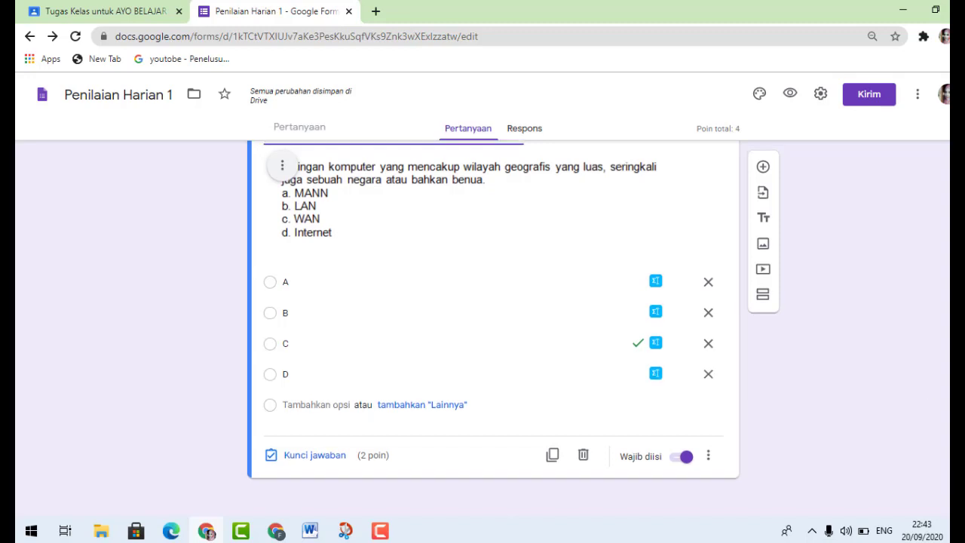
click(553, 452)
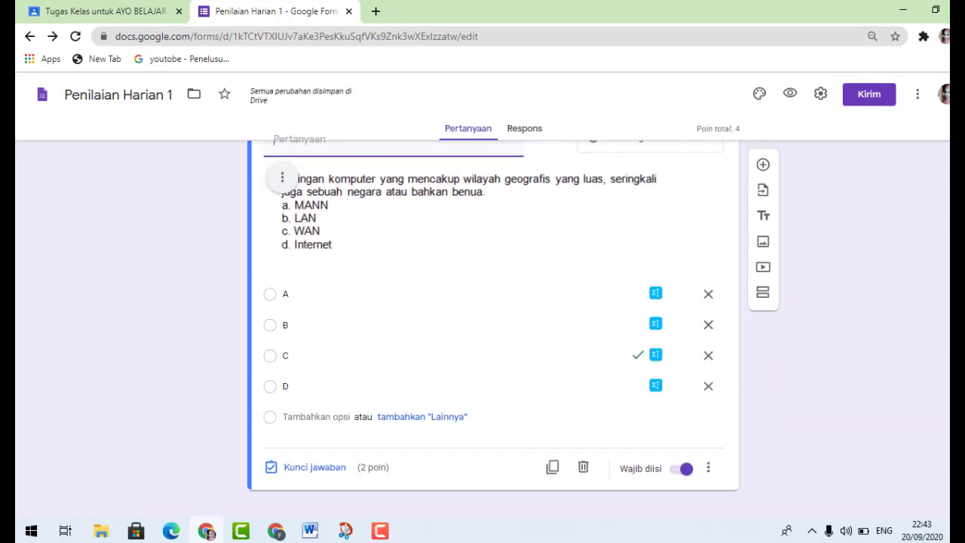
scroll(494, 324, up, 3)
scroll(493, 324, down, 2)
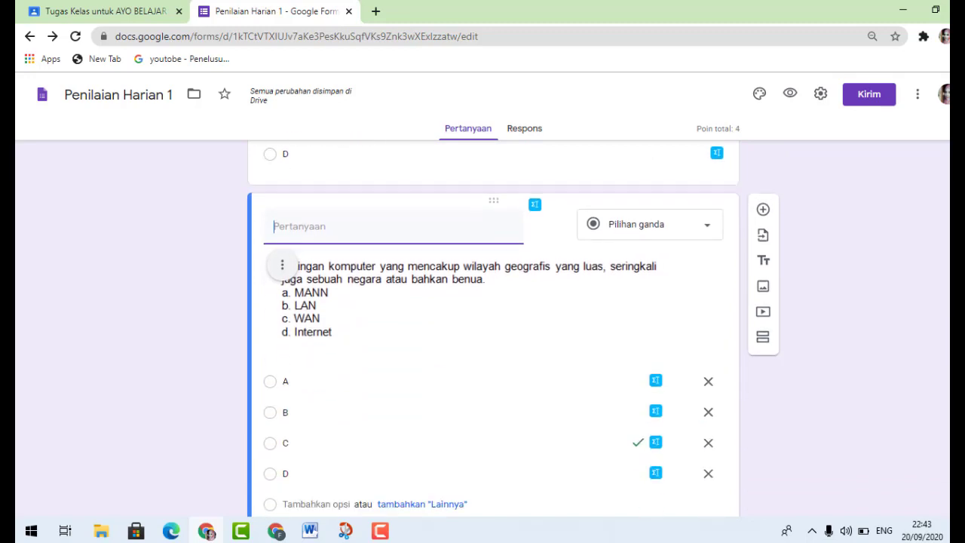
scroll(493, 324, down, 1)
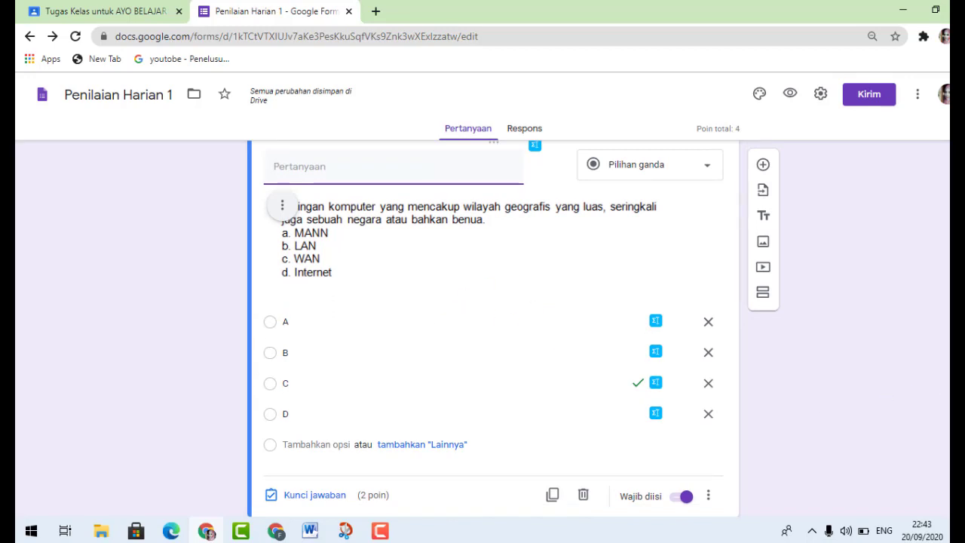
scroll(689, 419, down, 1)
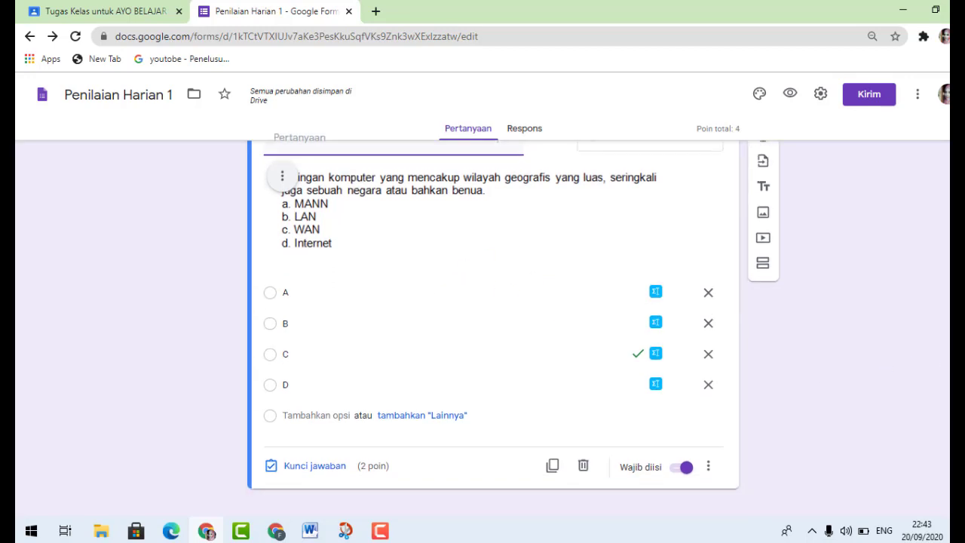
click(552, 456)
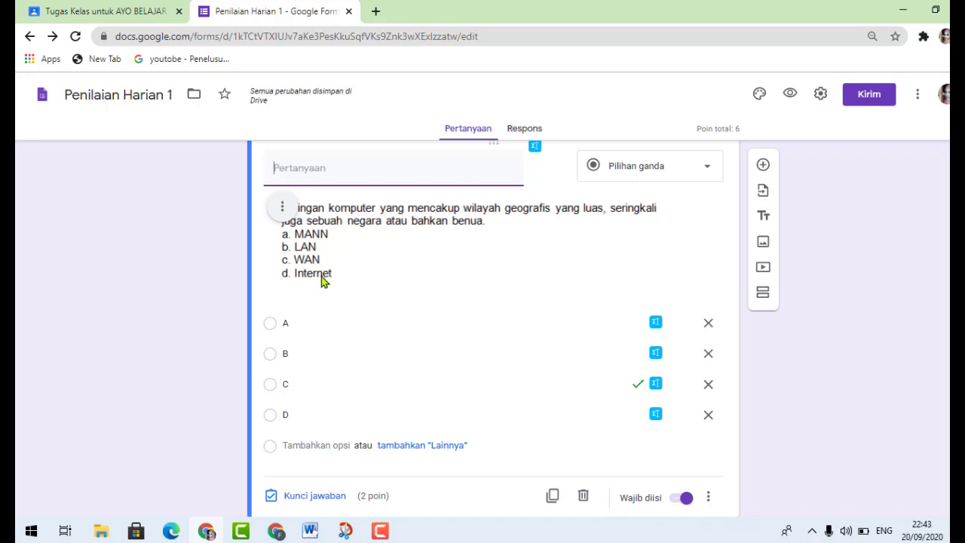
Step: Replace the new duplicate's image with the PNG image 3 from the Downloads folder and enlarge it
click(282, 210)
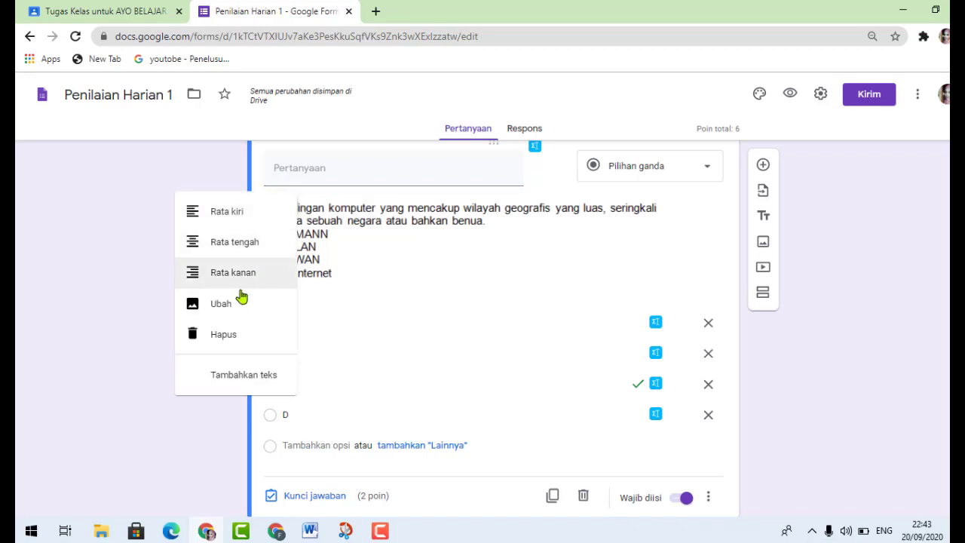
click(226, 339)
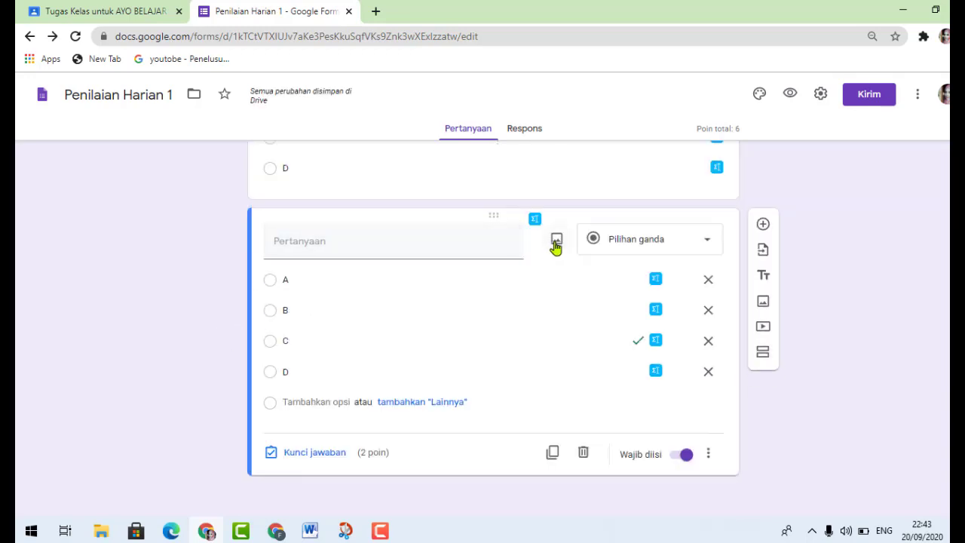
click(555, 242)
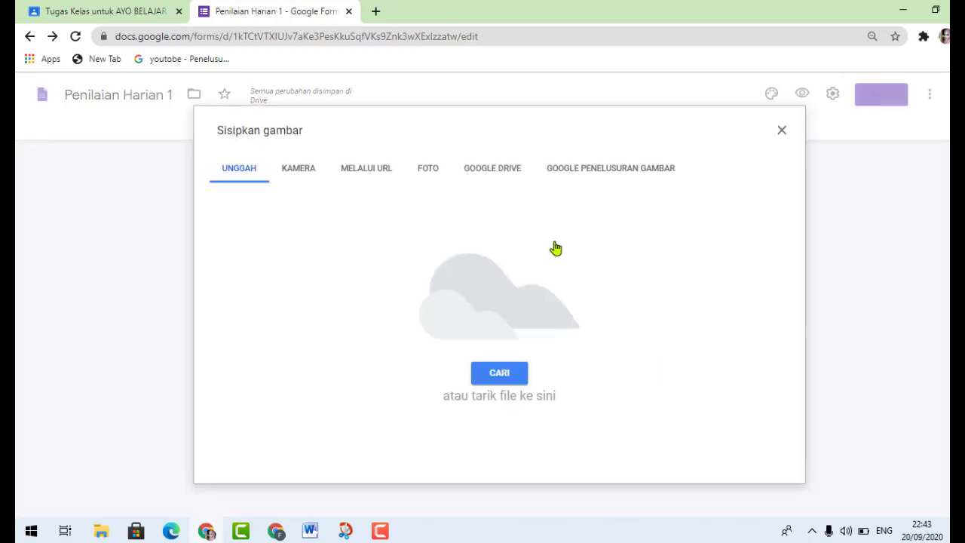
click(502, 375)
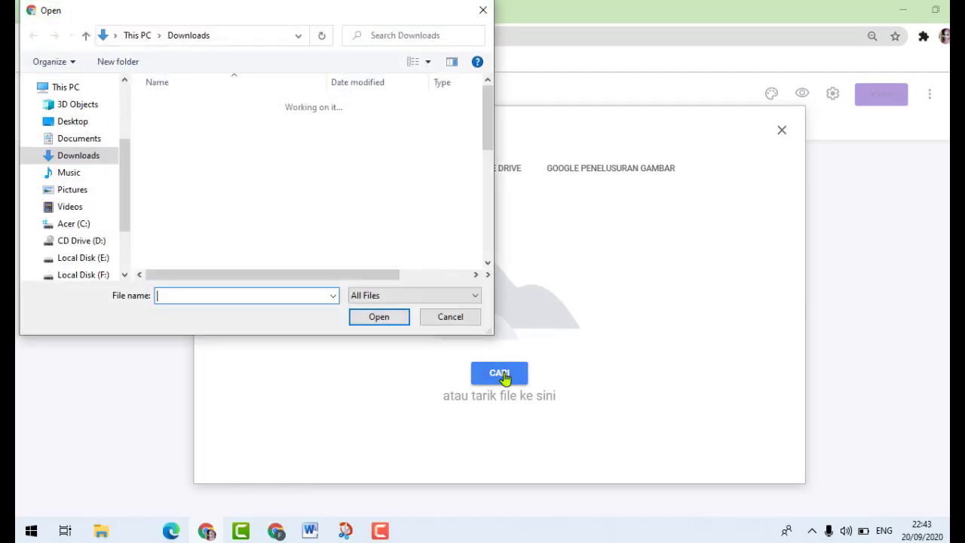
click(162, 186)
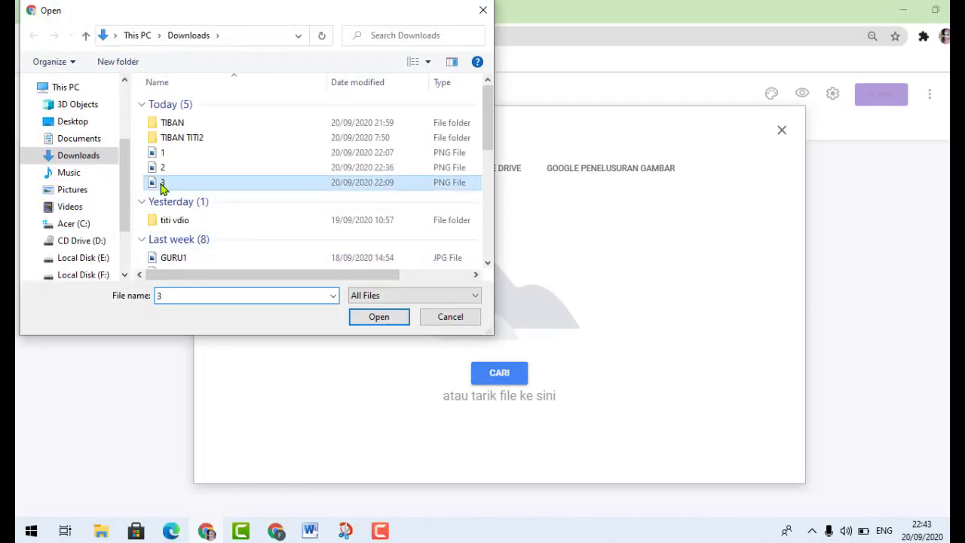
click(382, 320)
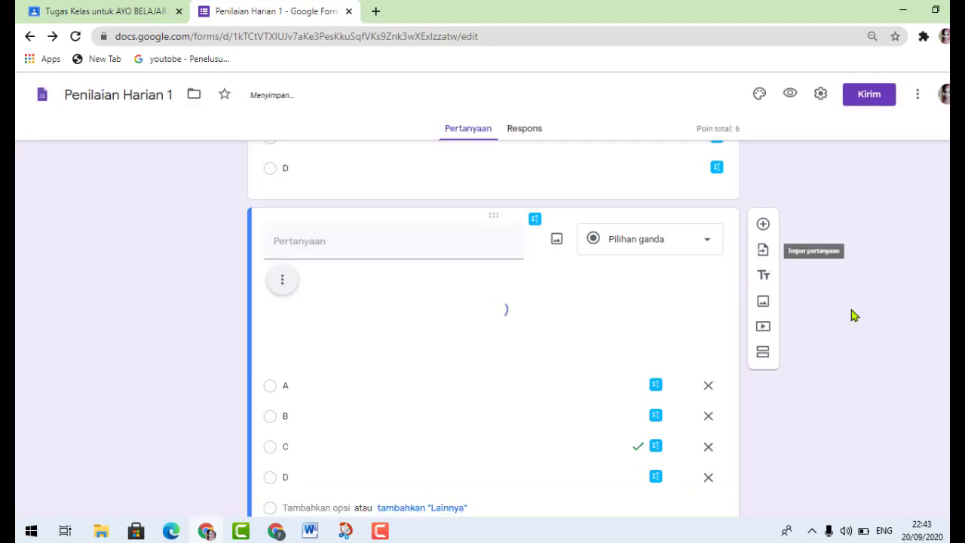
click(494, 318)
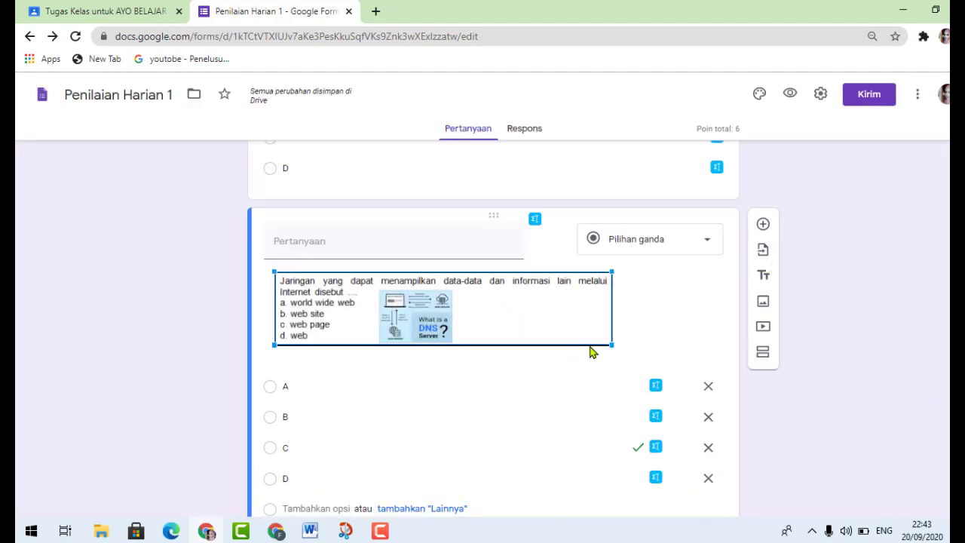
drag(611, 347, 626, 371)
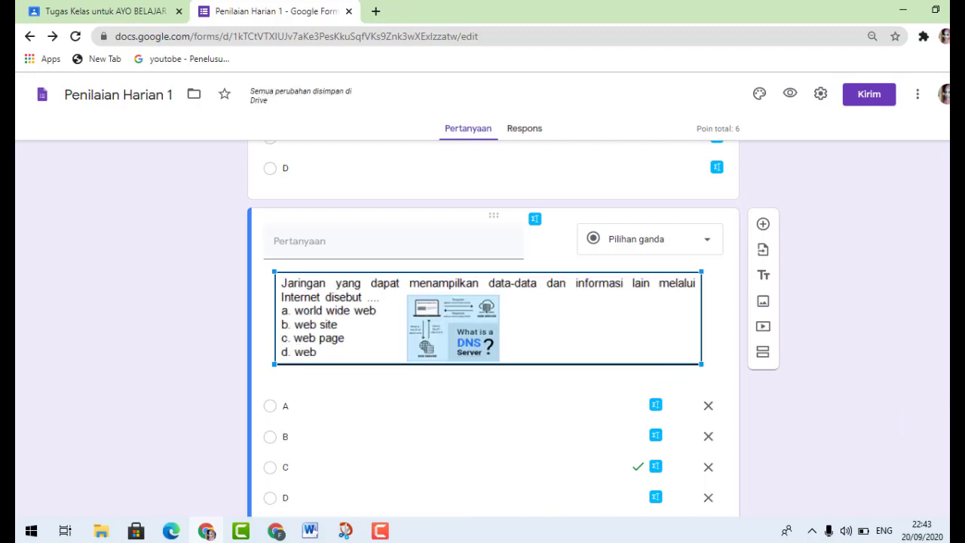
Step: Set the answer key of the "world wide web" image question to option A only
scroll(900, 420, down, 2)
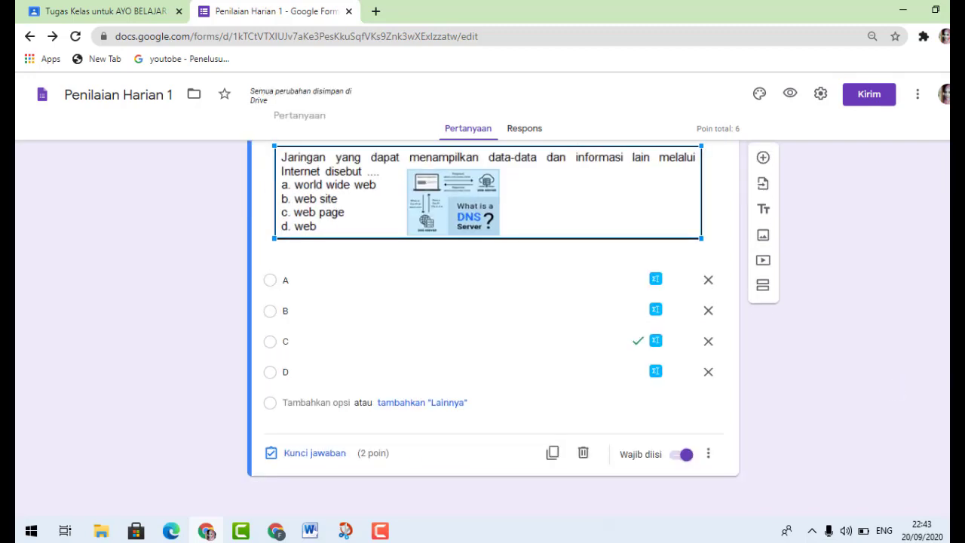
click(323, 457)
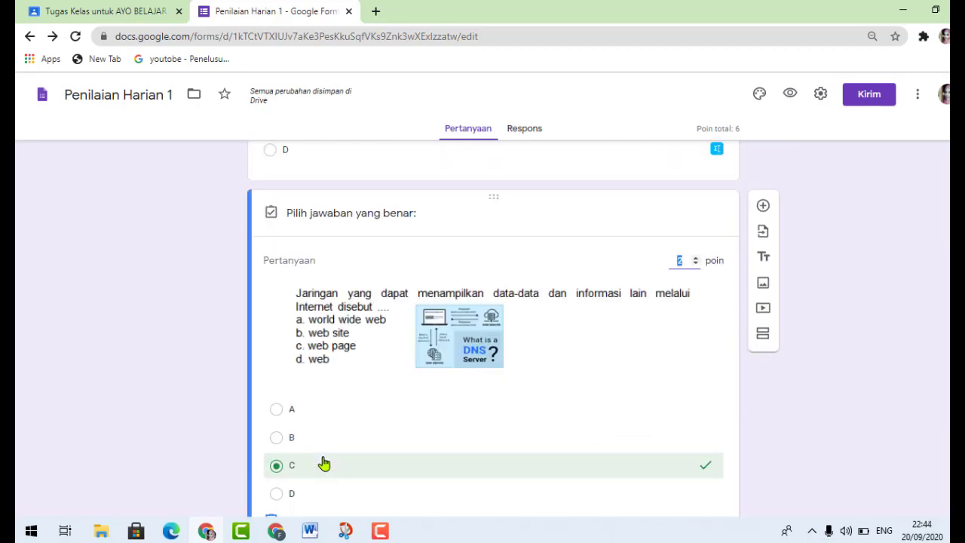
click(276, 413)
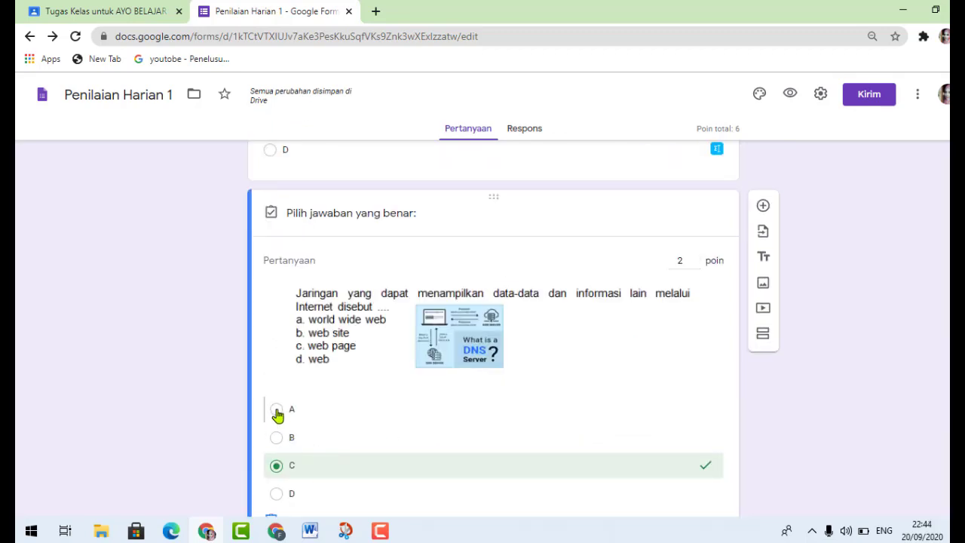
click(278, 467)
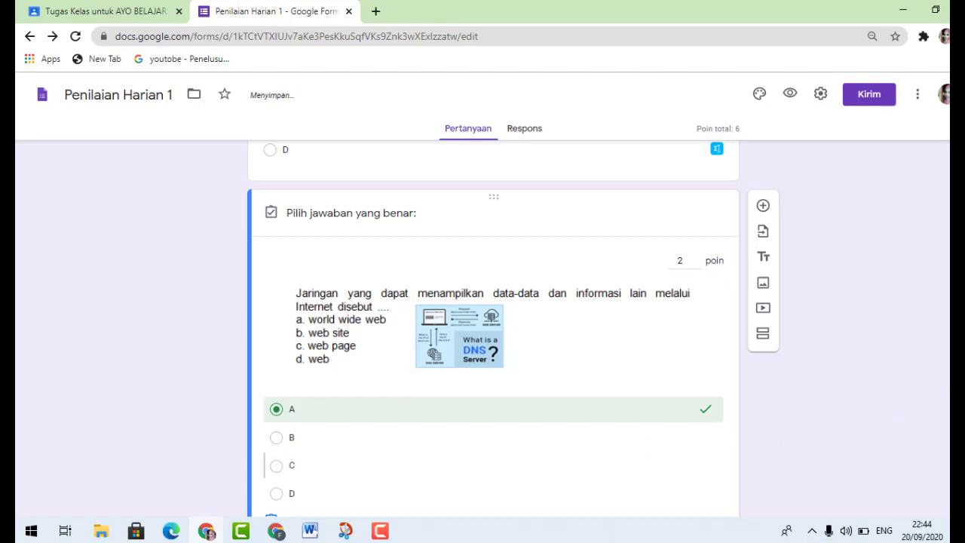
scroll(821, 467, down, 2)
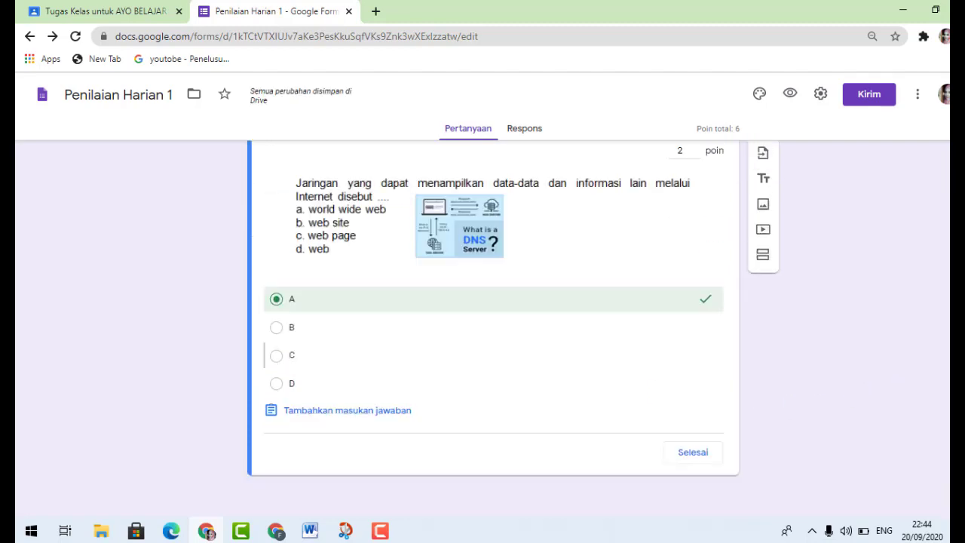
click(690, 453)
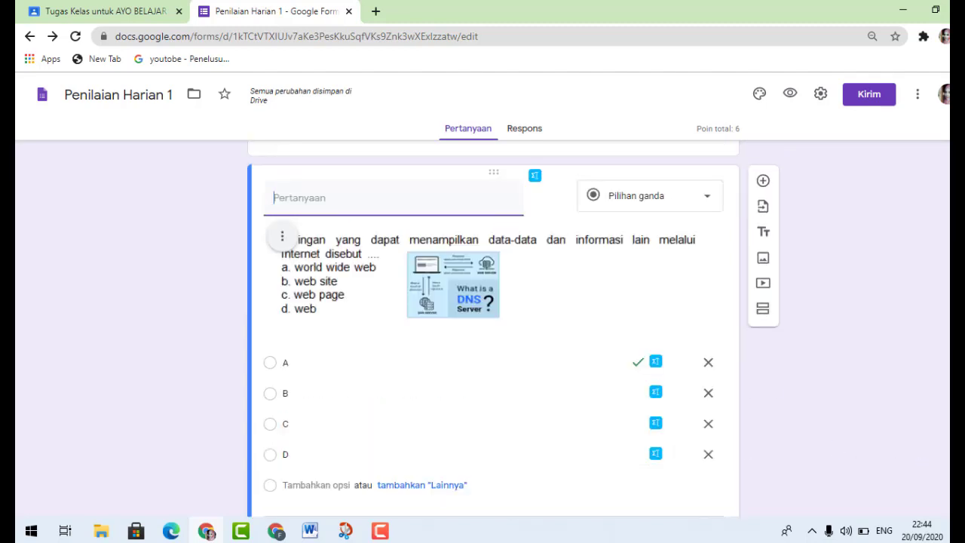
Step: Review the finished image questions in the form and check their pictures and answer options
scroll(494, 329, up, 10)
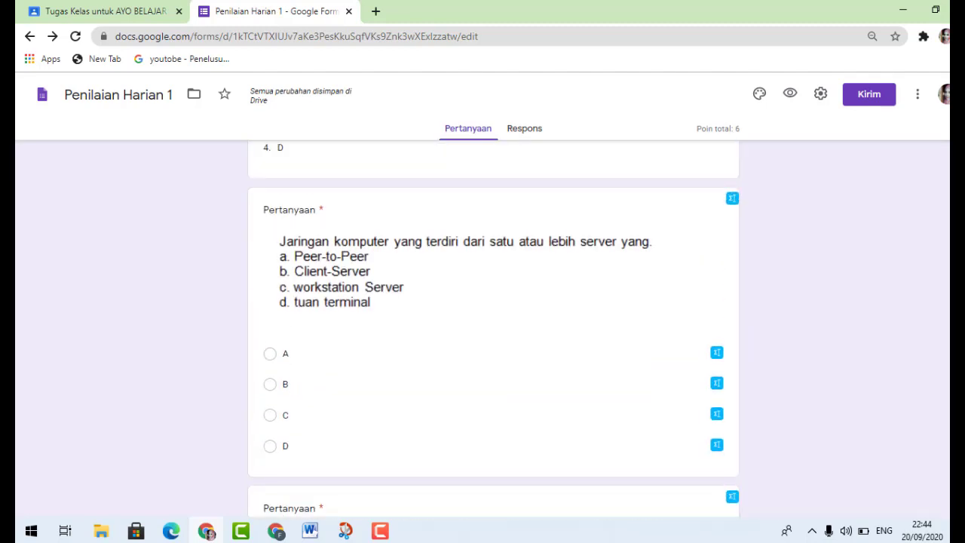
scroll(493, 329, down, 8)
click(302, 361)
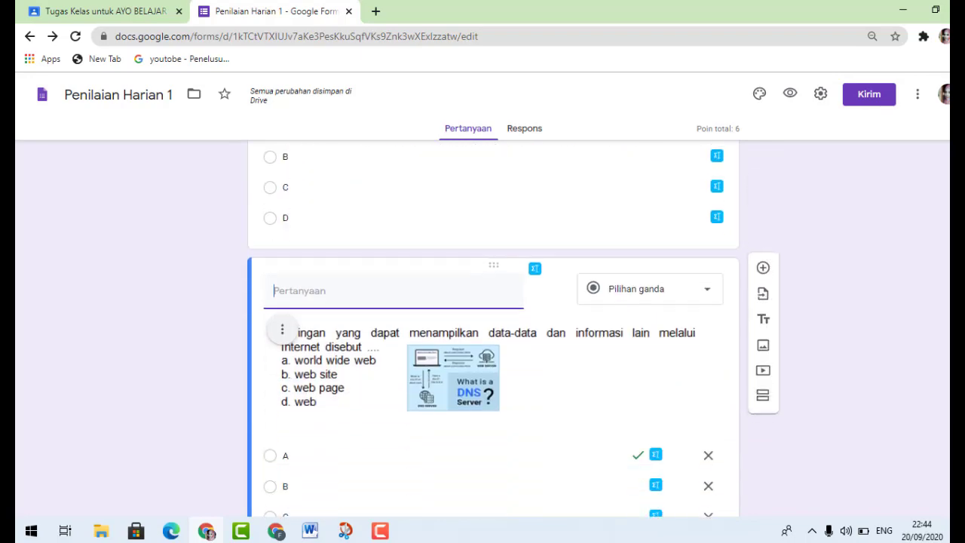
scroll(494, 328, up, 5)
scroll(494, 328, down, 6)
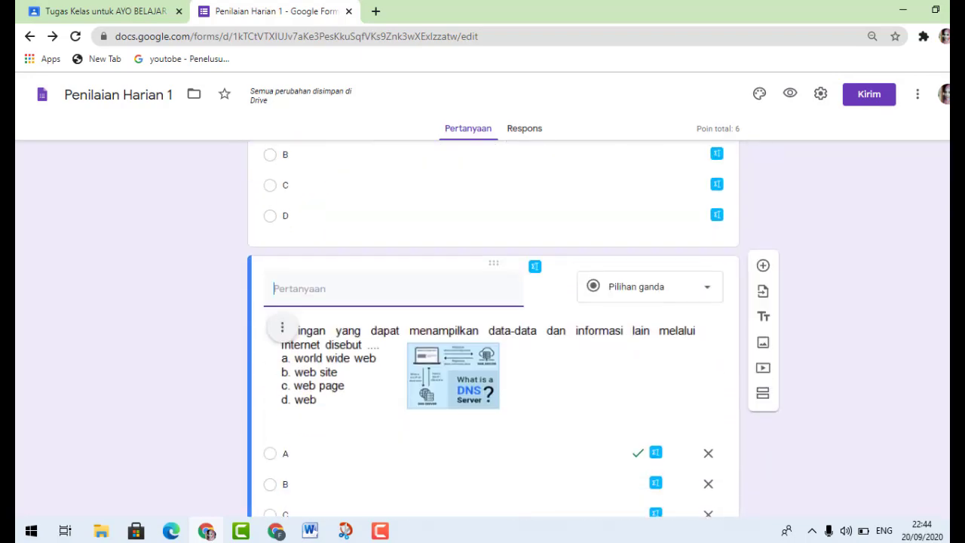
scroll(493, 329, up, 2)
scroll(494, 329, up, 5)
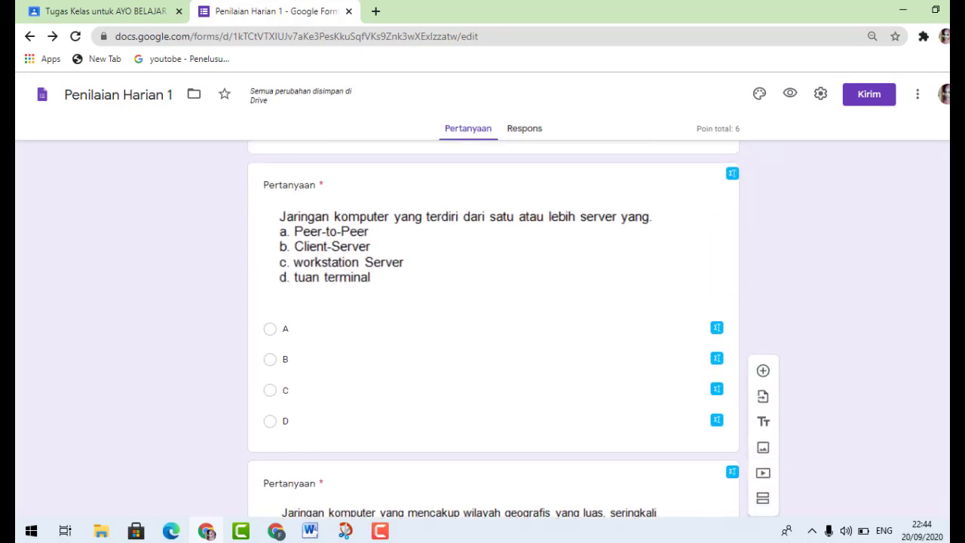